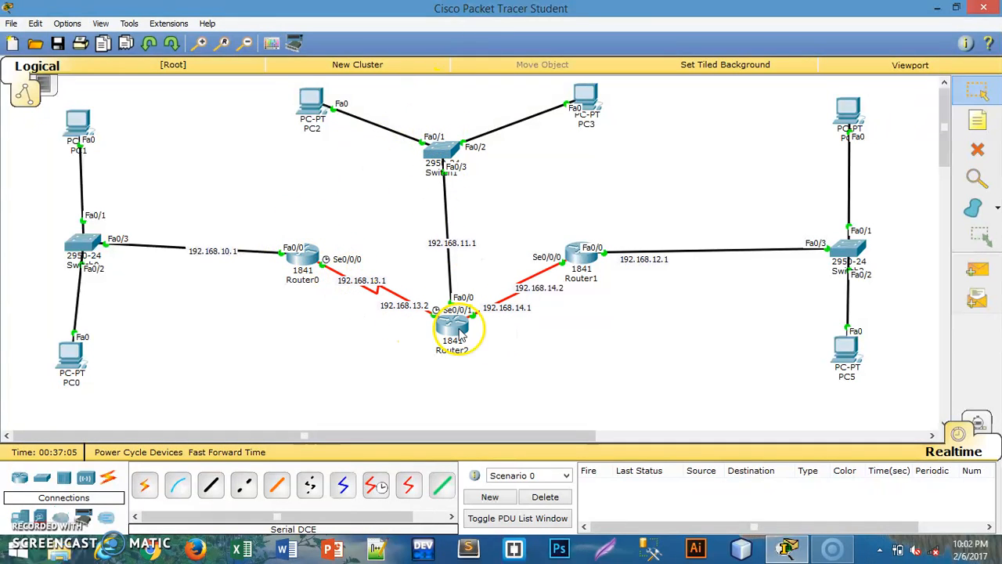
Step: Open Router2's command line beside the topology and draft a static route to 192.168.10.0 255.255.255.0 via 192.168.13.1
{"action": "left_click", "coordinate": [448, 330]}
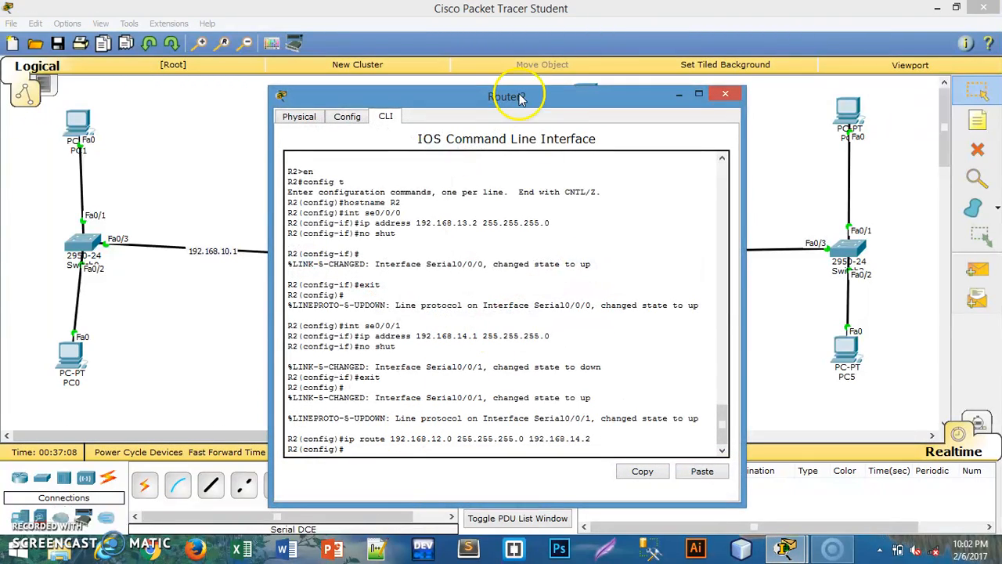
{"action": "left_click_drag", "start_coordinate": [557, 96], "coordinate": [773, 37]}
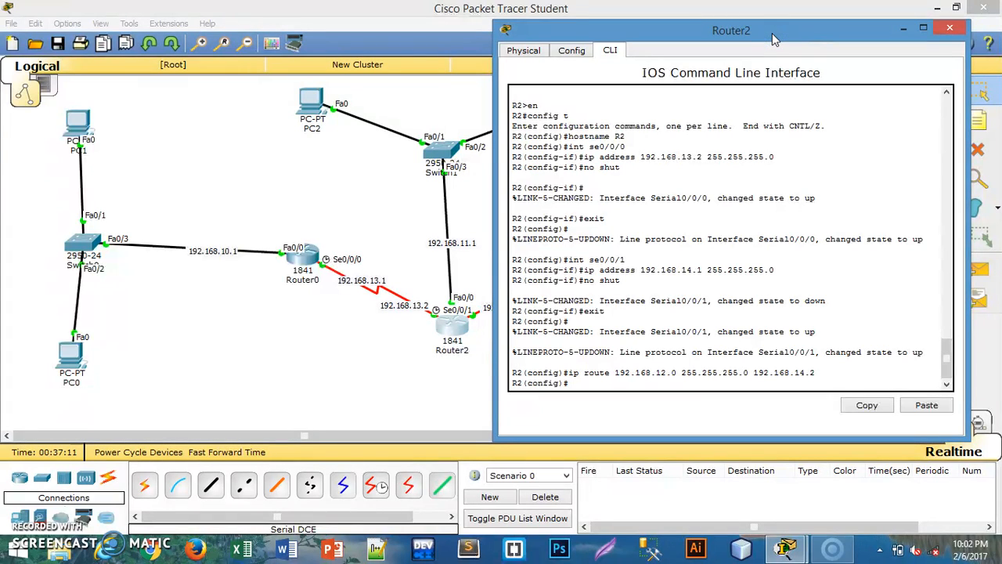
{"action": "type", "text": "ip rote"}
{"action": "left_click", "coordinate": [616, 383]}
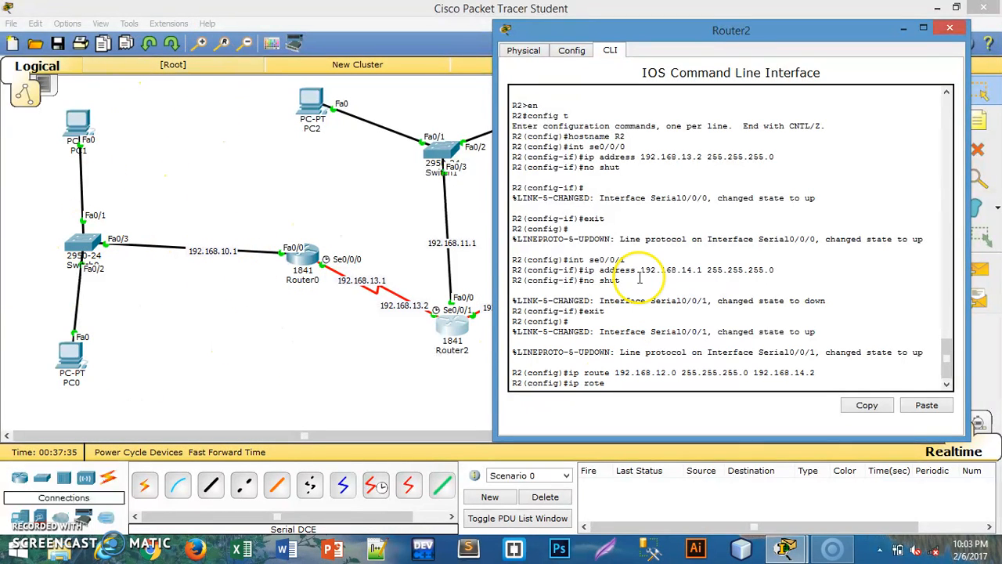
{"action": "type", "text": "192.1"}
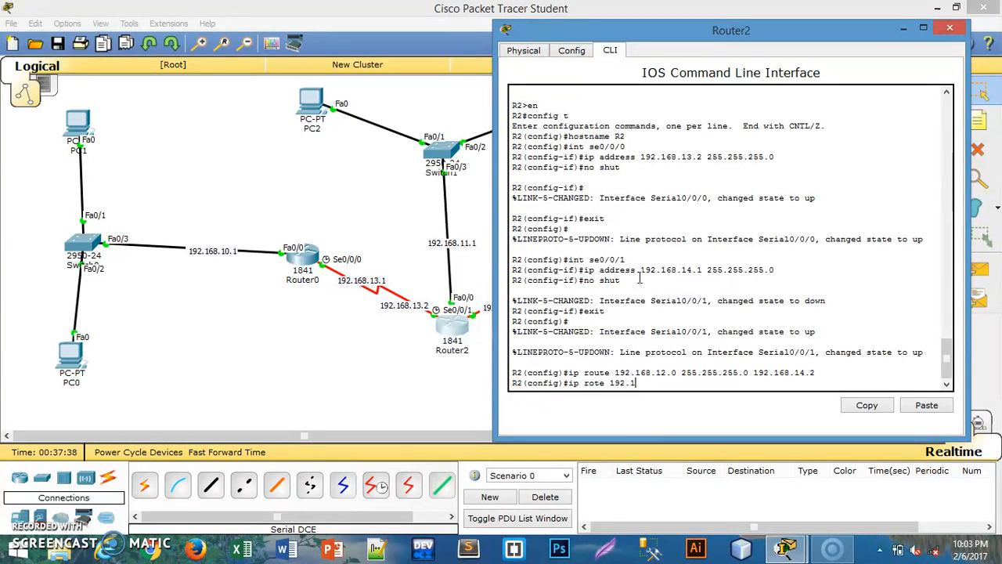
{"action": "type", "text": "68.10.0 255.255.255"}
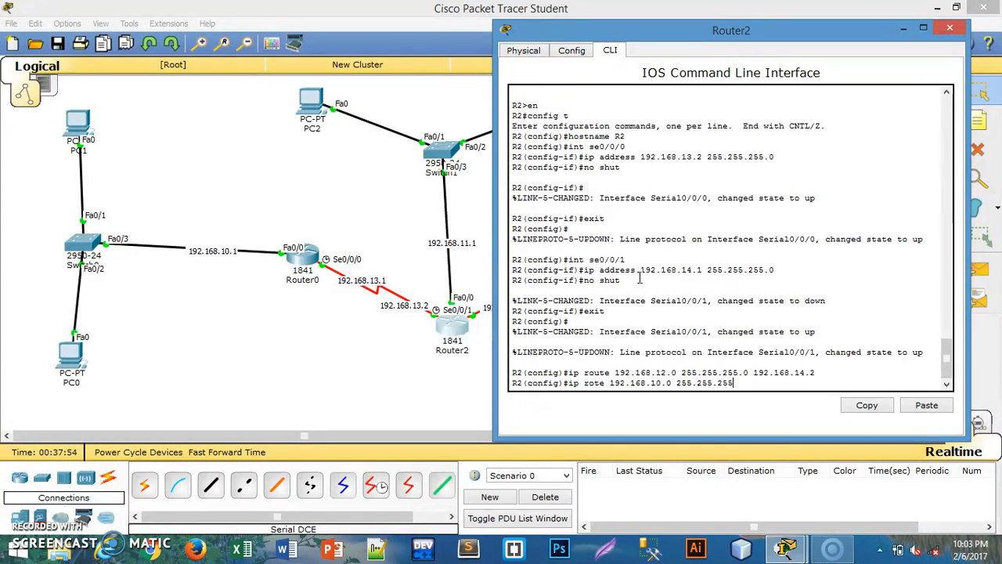
{"action": "type", "text": ".0 192.1"}
{"action": "type", "text": "68."}
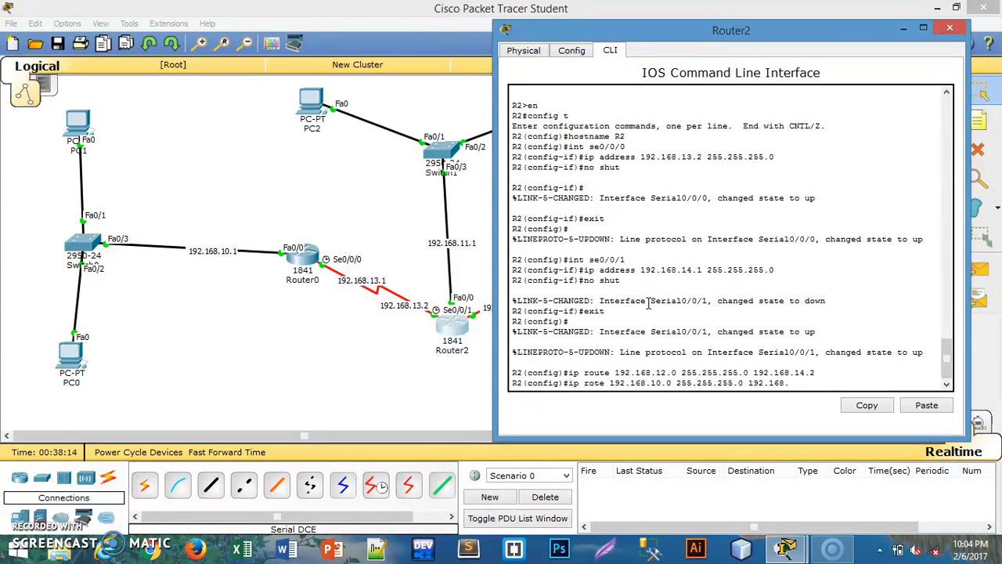
{"action": "type", "text": "13.1"}
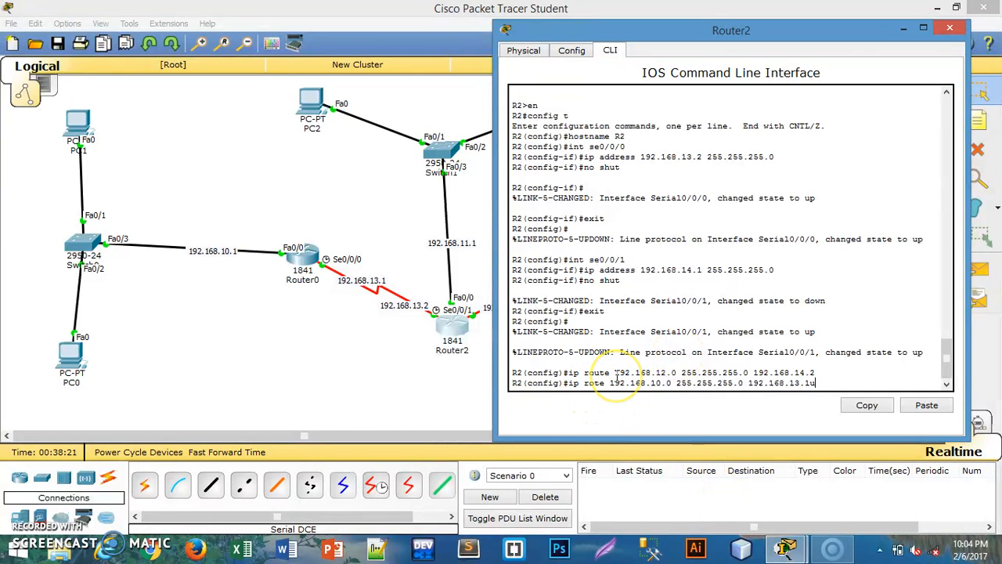
{"action": "key", "text": "BackSpace"}
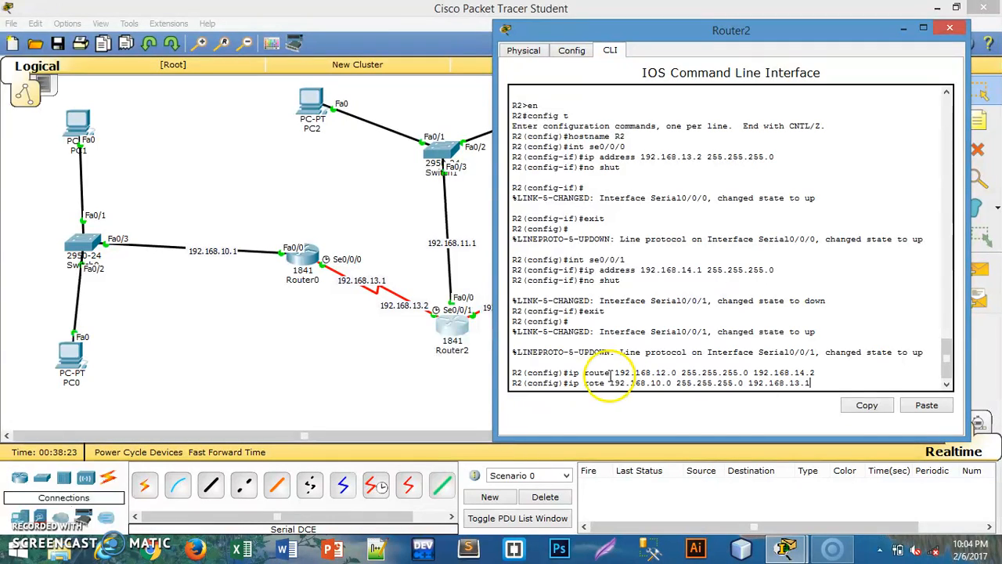
Step: Erase the drafted route back to its misspelled keyword and correct it to "ip route"
{"action": "left_click", "coordinate": [595, 383]}
{"action": "type", "text": "u"}
{"action": "key", "text": "BackSpace"}
{"action": "key", "text": "BackSpace"}
{"action": "key", "text": "BackSpace"}
{"action": "key", "text": "BackSpace"}
{"action": "key", "text": "BackSpace"}
{"action": "key", "text": "BackSpace"}
{"action": "key", "text": "BackSpace"}
{"action": "key", "text": "BackSpace"}
{"action": "key", "text": "BackSpace"}
{"action": "key", "text": "BackSpace"}
{"action": "key", "text": "BackSpace"}
{"action": "key", "text": "BackSpace"}
{"action": "key", "text": "BackSpace"}
{"action": "key", "text": "BackSpace"}
{"action": "key", "text": "BackSpace"}
{"action": "key", "text": "BackSpace"}
{"action": "key", "text": "BackSpace"}
{"action": "key", "text": "BackSpace"}
{"action": "key", "text": "BackSpace"}
{"action": "key", "text": "BackSpace"}
{"action": "type", "text": "oute"}
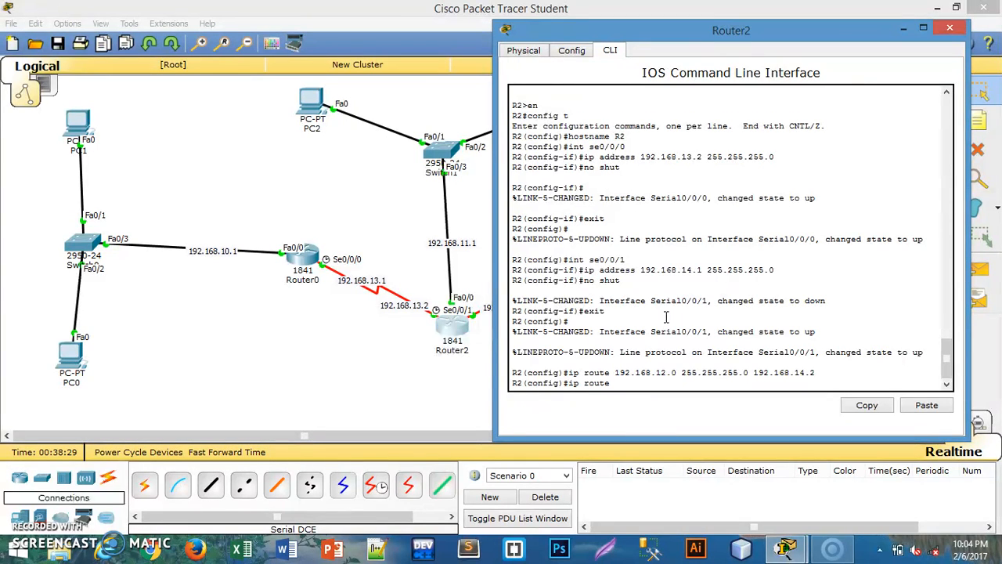
Step: Complete Router2's static route to 192.168.10.0 255.255.255.0 via 192.168.13.1, submit it and close the router's window
{"action": "type", "text": " 192.168.10.0 255.255.255"}
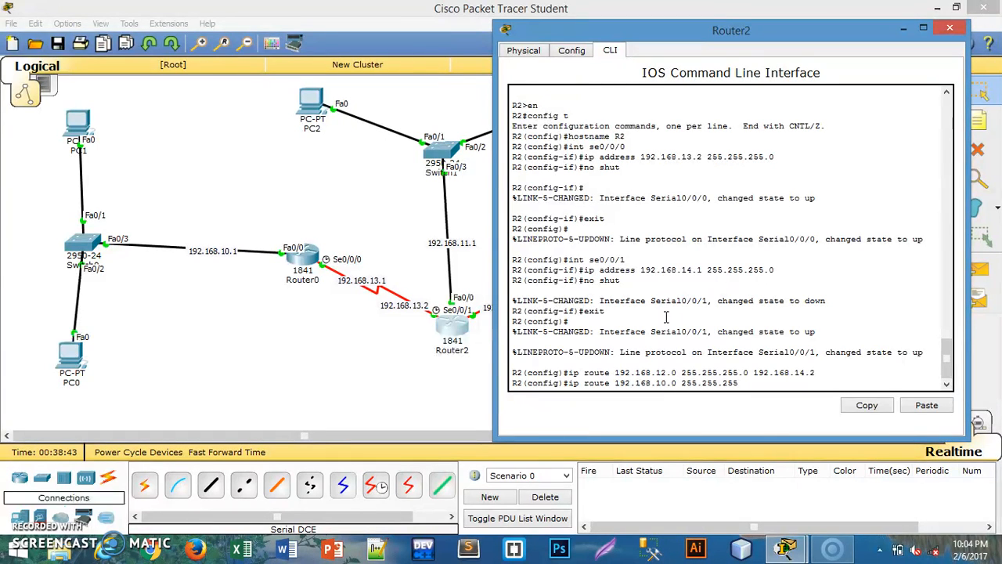
{"action": "type", "text": ".0 192.168.13.1"}
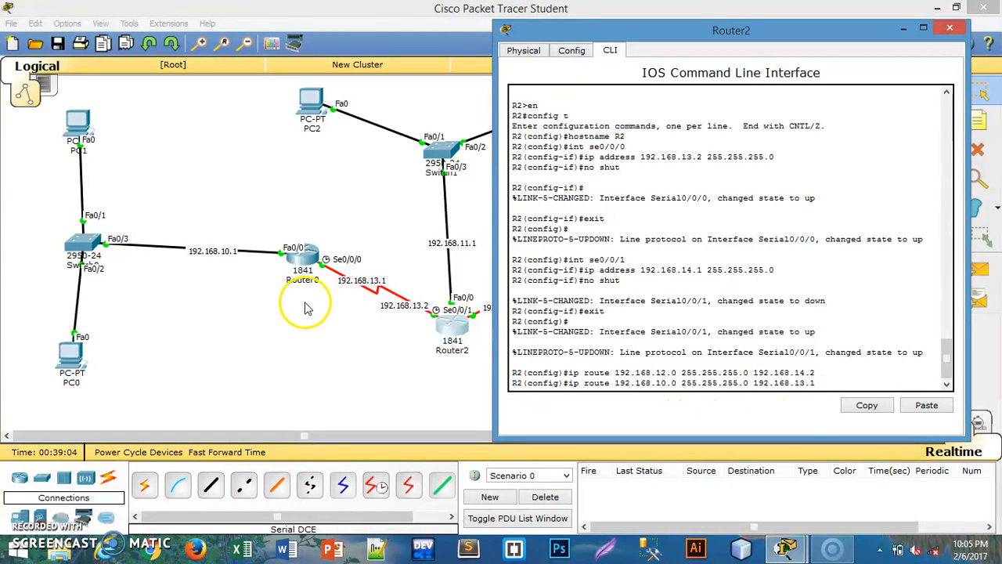
{"action": "key", "text": "Return"}
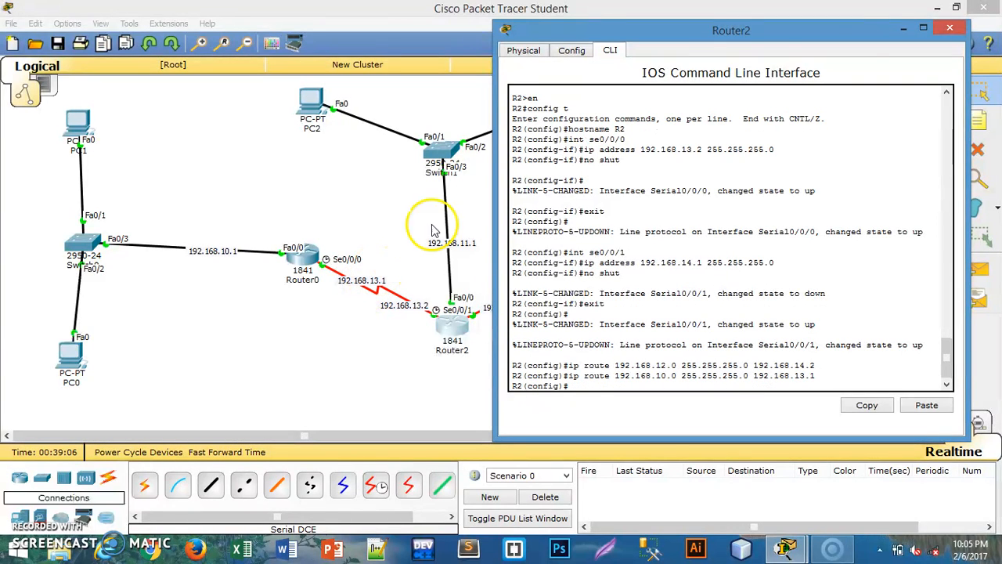
{"action": "left_click", "coordinate": [949, 29]}
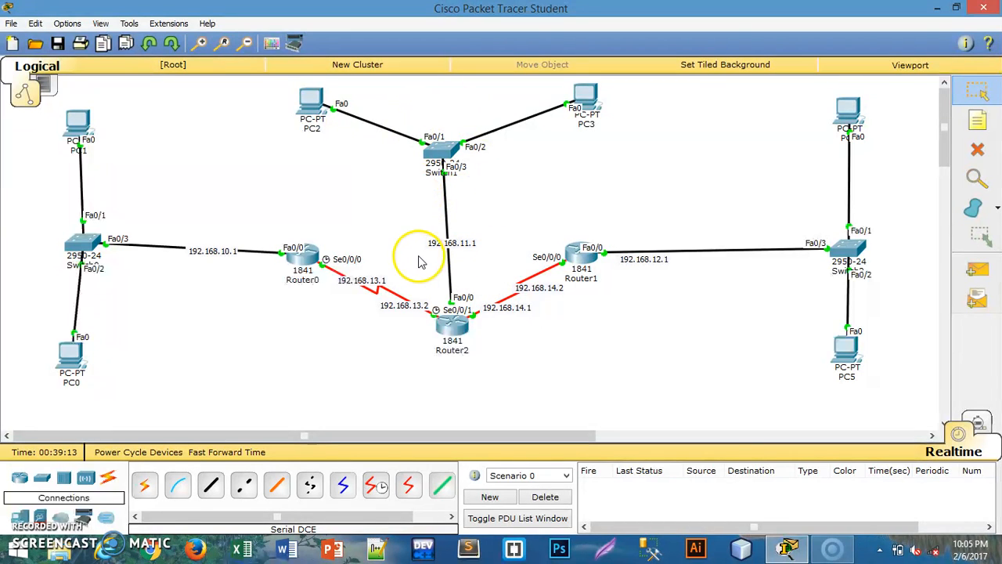
Step: Open Router0's command line, enter global configuration mode and set the hostname to R0
{"action": "left_click", "coordinate": [306, 257]}
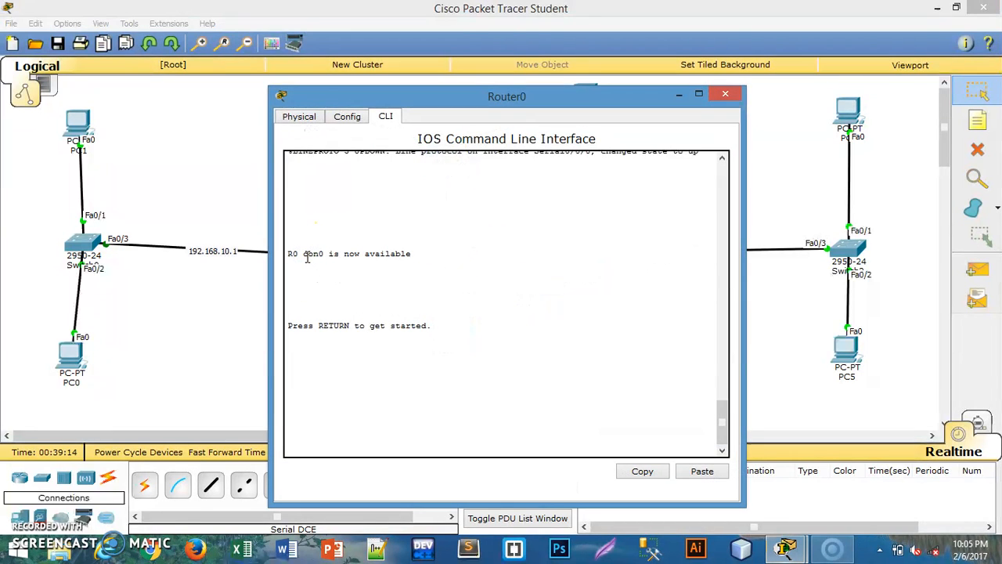
{"action": "key", "text": "Return"}
{"action": "type", "text": "en"}
{"action": "key", "text": "Return"}
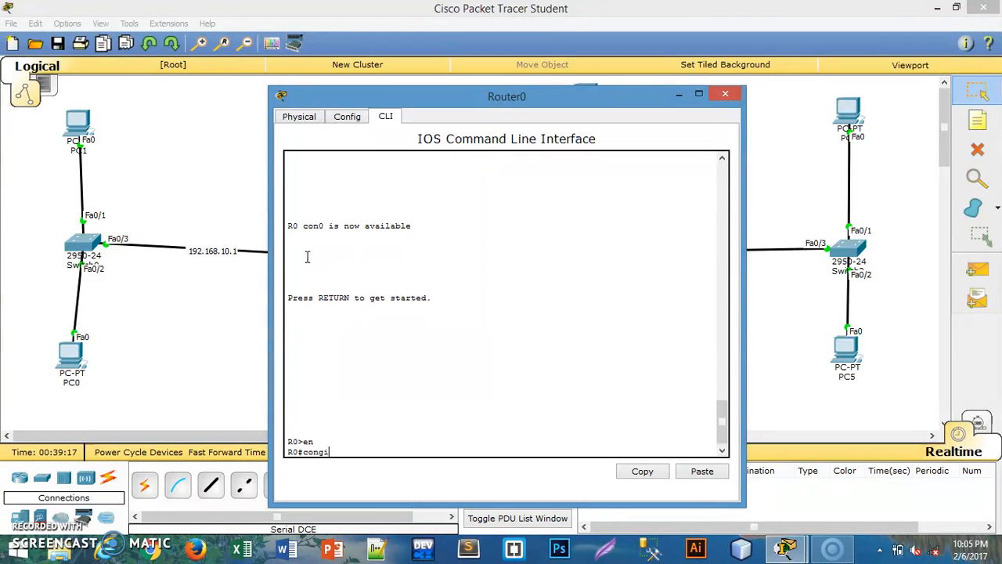
{"action": "type", "text": "config t"}
{"action": "key", "text": "Return"}
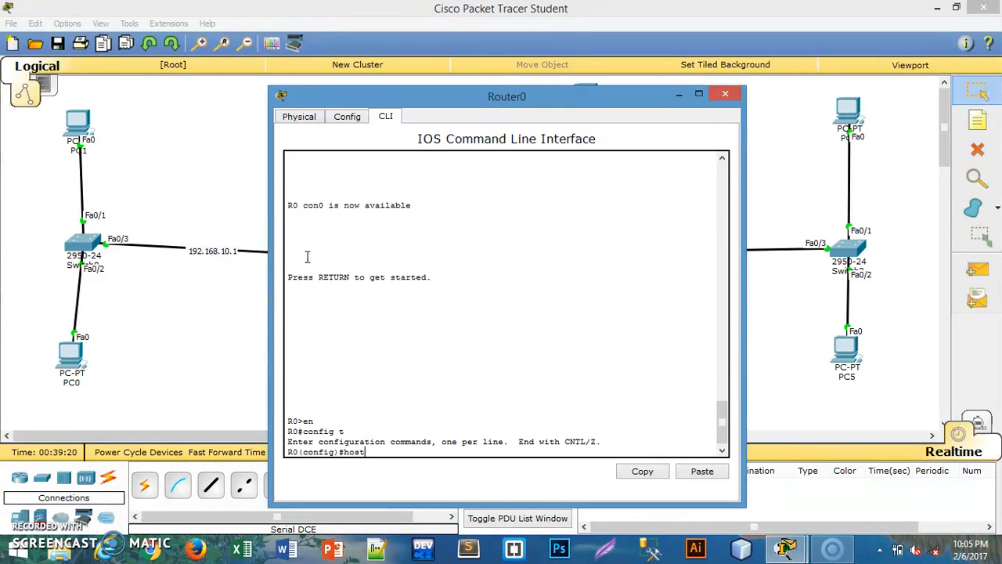
{"action": "type", "text": "hostname R0"}
{"action": "key", "text": "Return"}
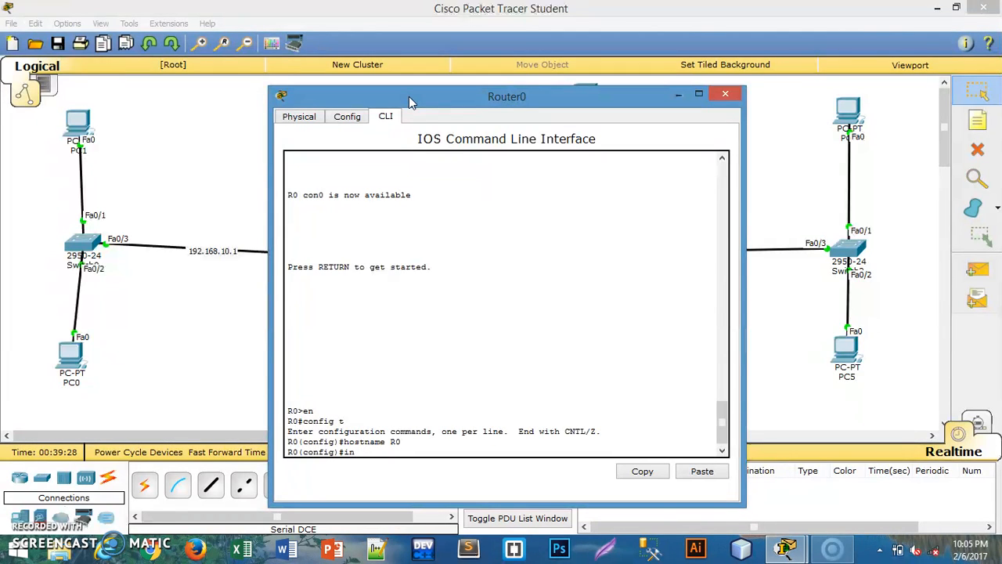
Step: Add a static route on Router0 to 192.168.11.0 255.255.255.0 via 192.168.13.2 and close the router's window
{"action": "type", "text": "i"}
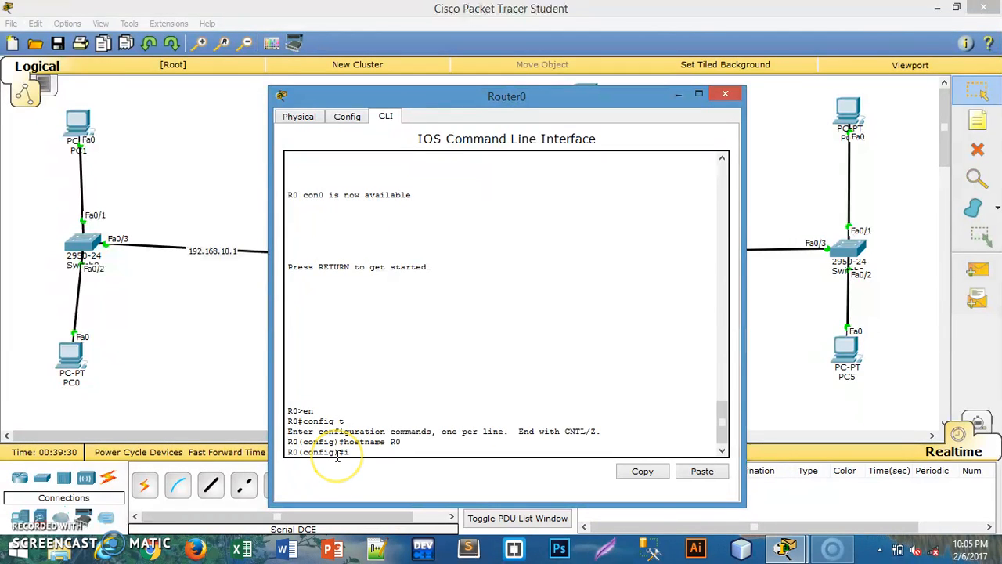
{"action": "type", "text": "p route"}
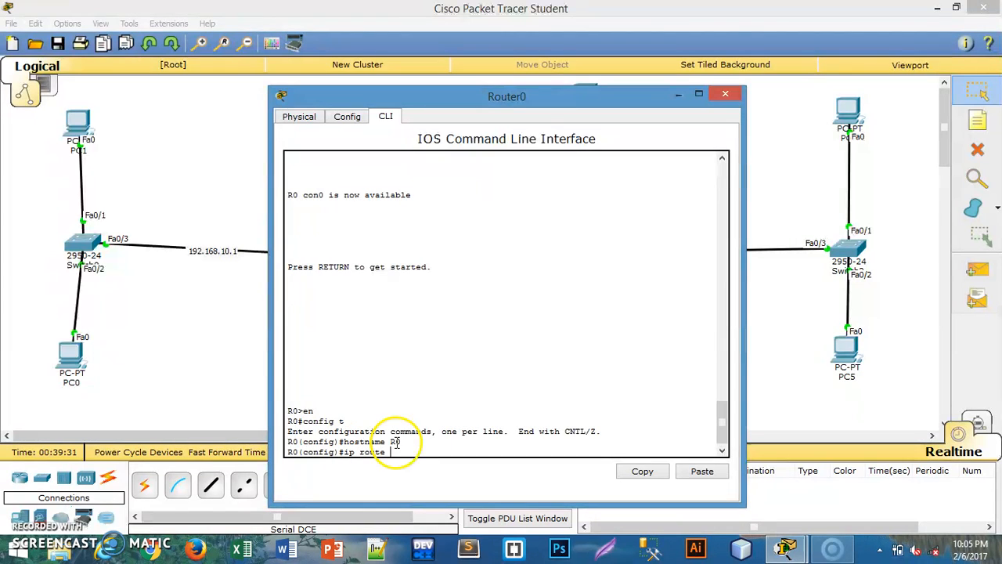
{"action": "left_click_drag", "start_coordinate": [559, 96], "coordinate": [825, 69]}
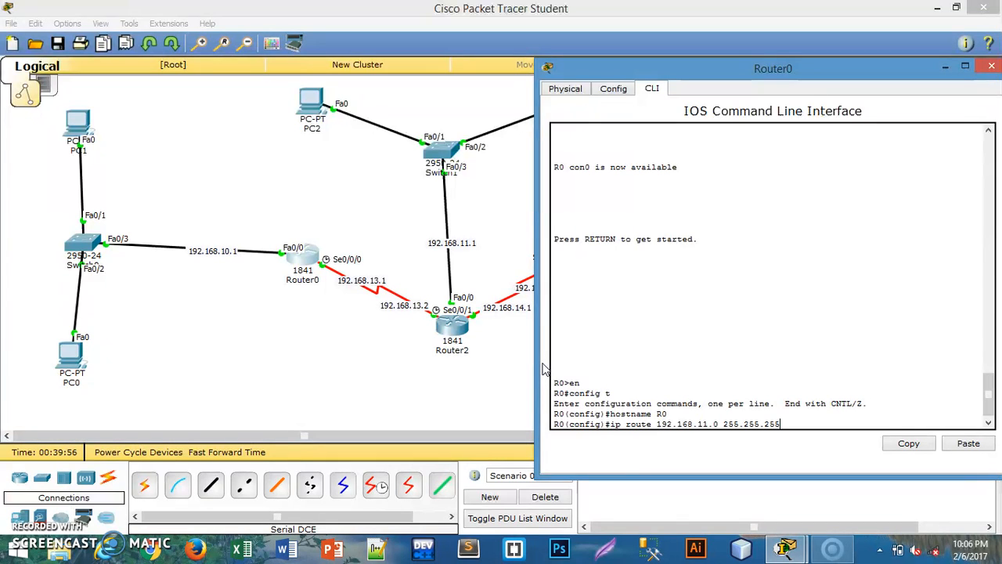
{"action": "type", "text": ".0"}
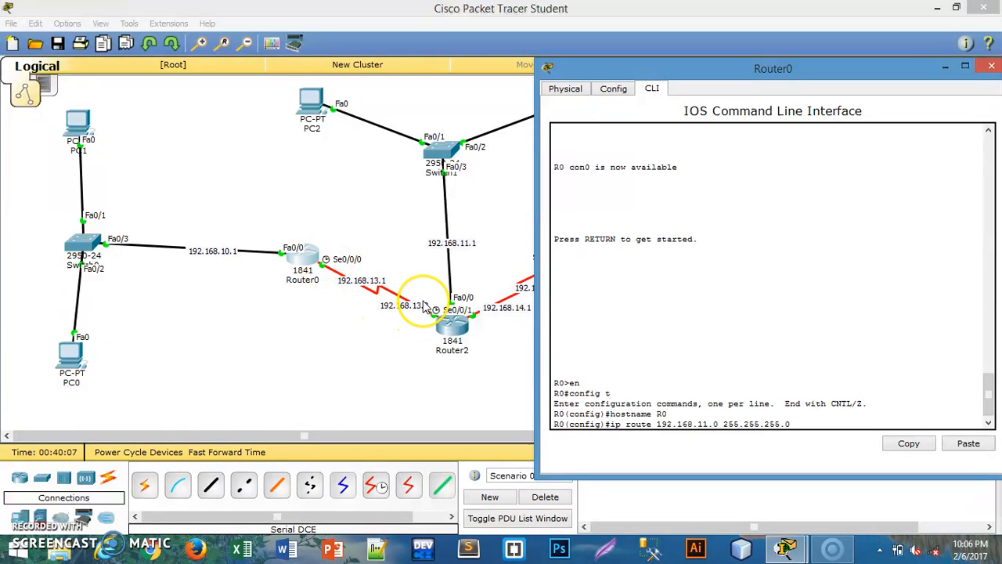
{"action": "type", "text": "192.168.13.2"}
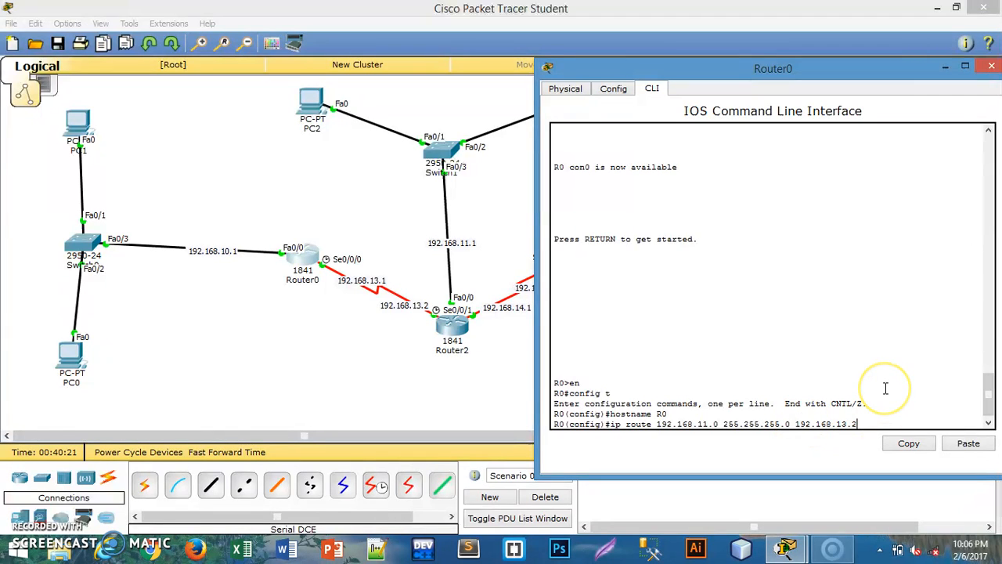
{"action": "key", "text": "Return"}
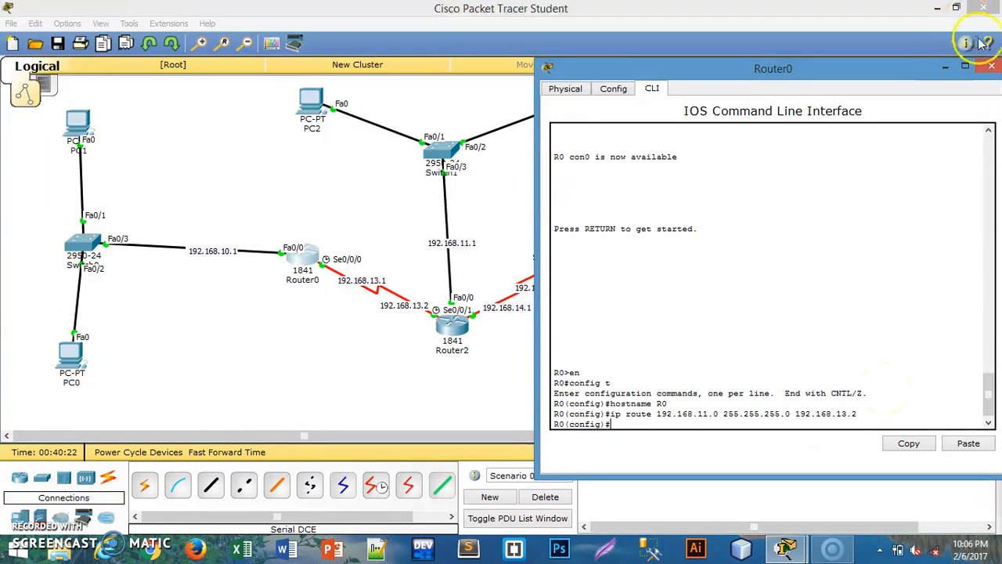
{"action": "left_click", "coordinate": [989, 69]}
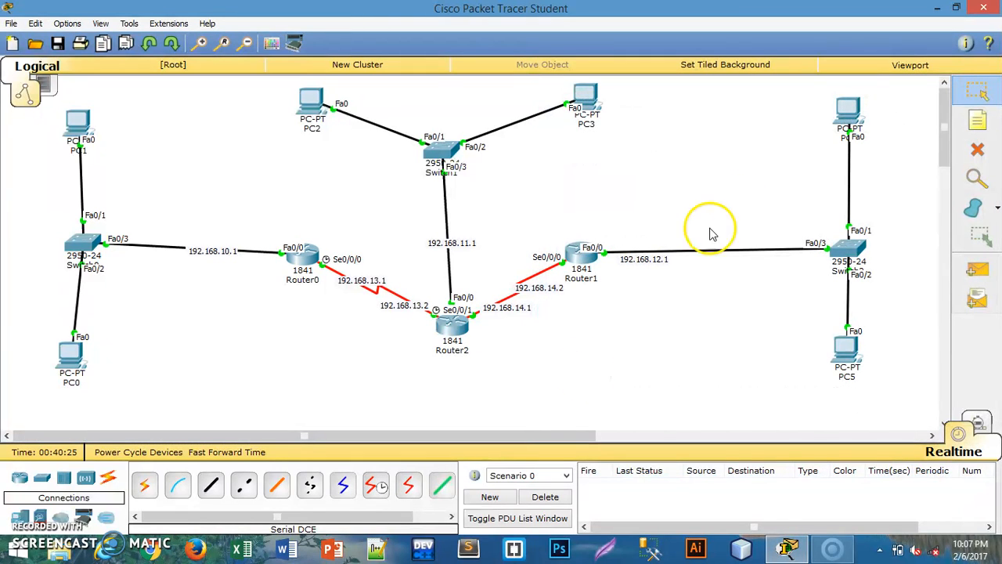
Step: Test connectivity by sending a simple PDU from PC1 to PC2, and delete the scenario's entry
{"action": "left_click", "coordinate": [976, 269]}
{"action": "left_click", "coordinate": [79, 126]}
{"action": "left_click", "coordinate": [311, 98]}
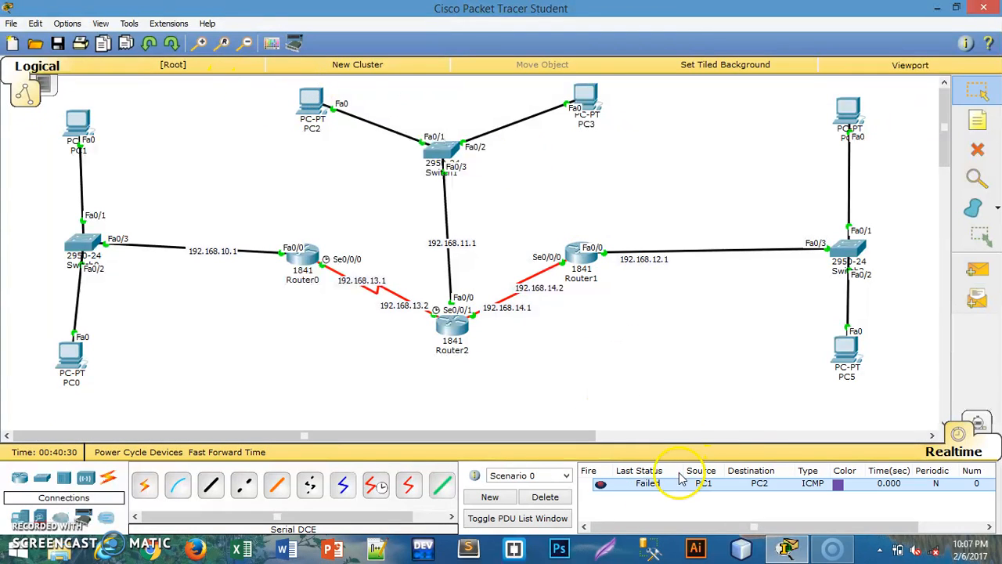
{"action": "left_click", "coordinate": [548, 498]}
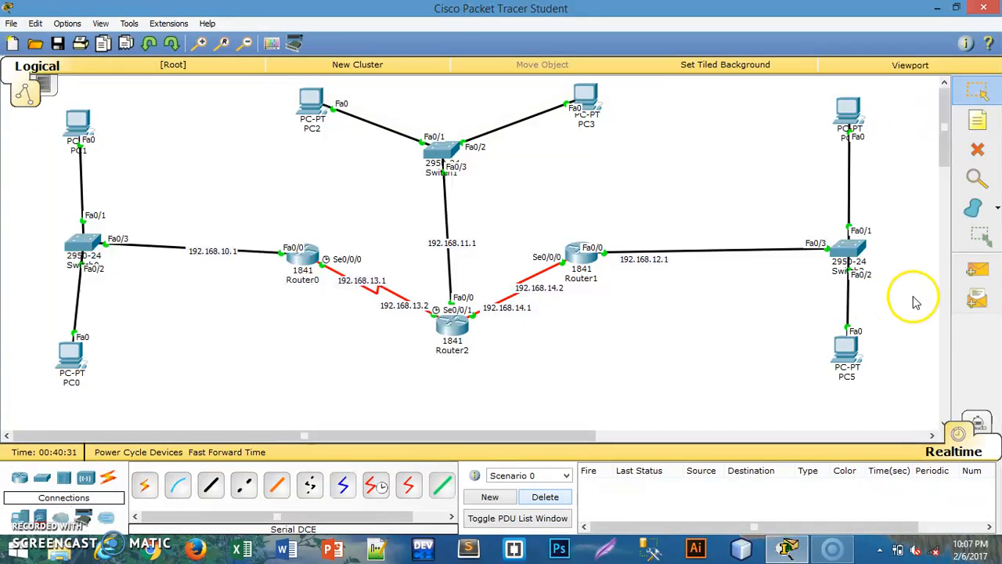
Step: Repeat the simple PDU test from PC1 to PC2 and clear the scenario again
{"action": "left_click", "coordinate": [975, 271]}
{"action": "left_click", "coordinate": [70, 123]}
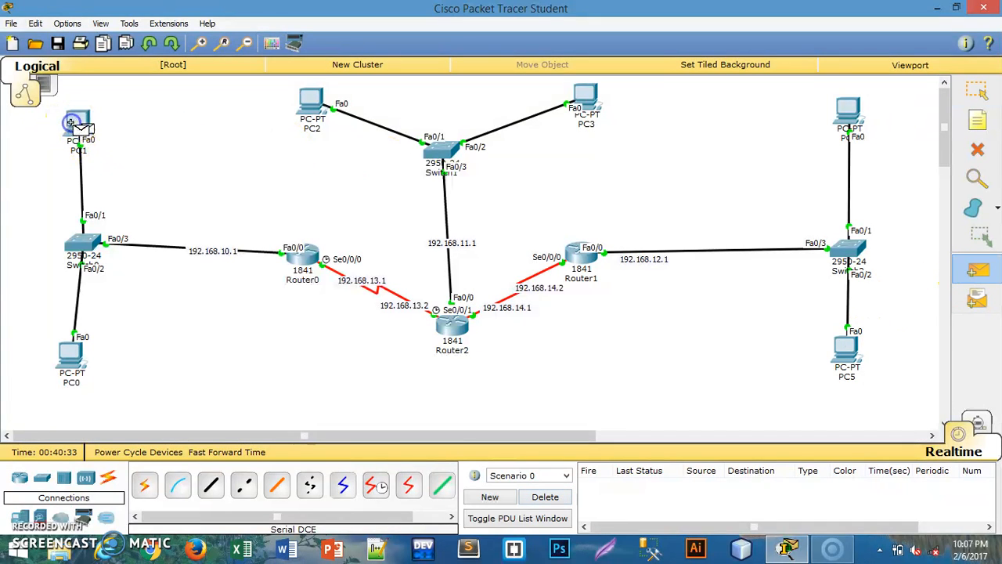
{"action": "left_click", "coordinate": [317, 103]}
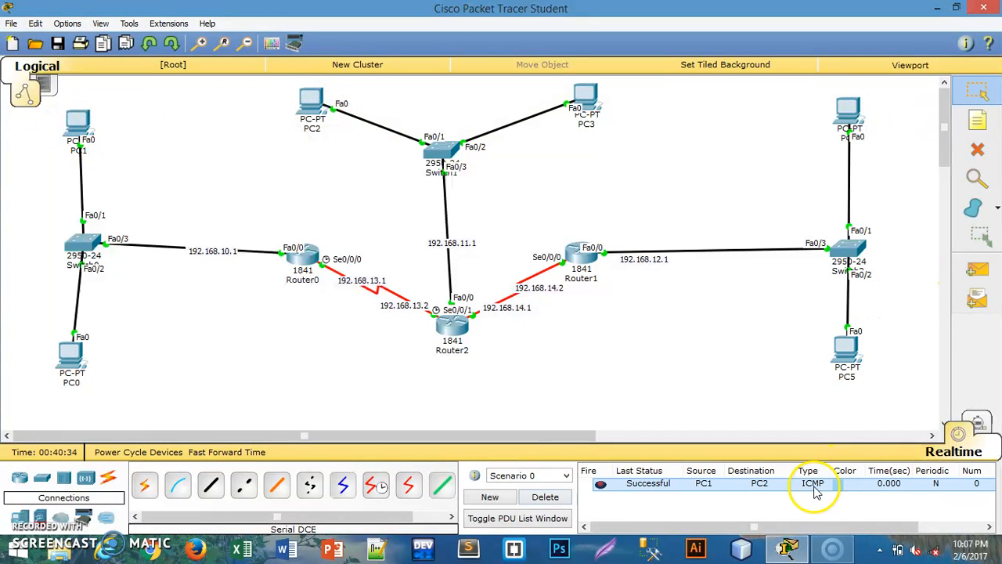
{"action": "left_click", "coordinate": [543, 497]}
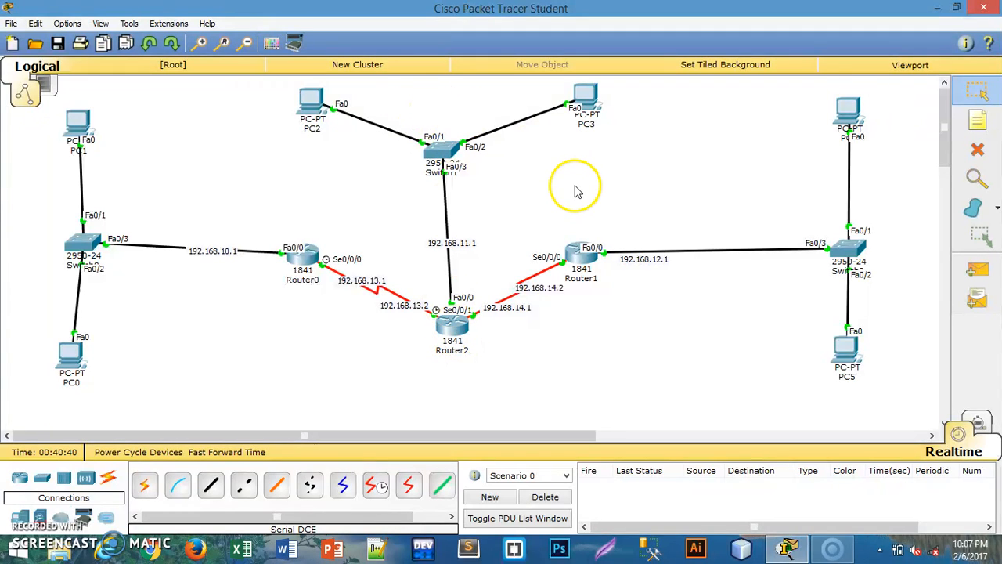
Step: Test connectivity from PC1 to PC4 with a simple PDU, and delete the scenario's entry
{"action": "left_click", "coordinate": [977, 270]}
{"action": "left_click", "coordinate": [81, 122]}
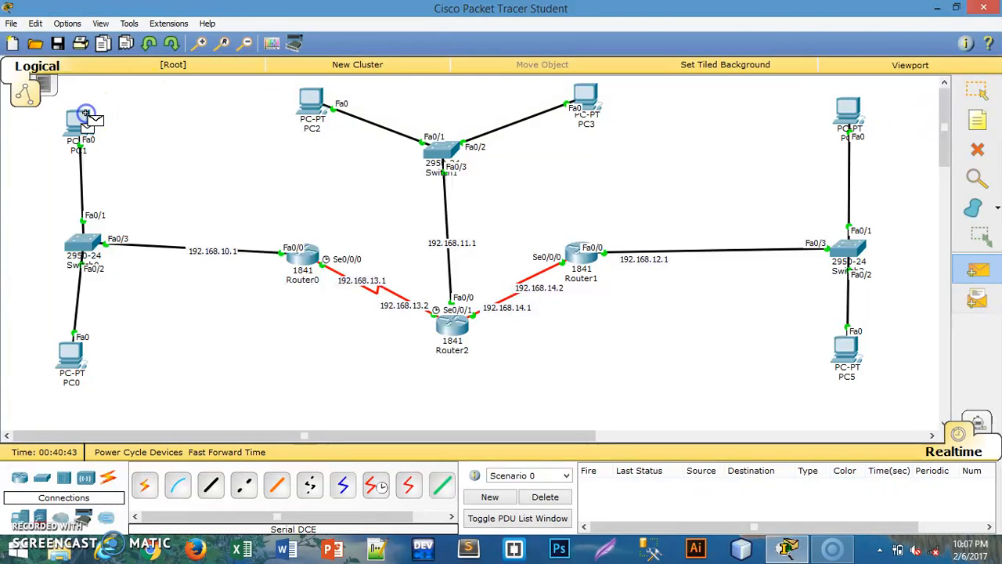
{"action": "left_click", "coordinate": [847, 110]}
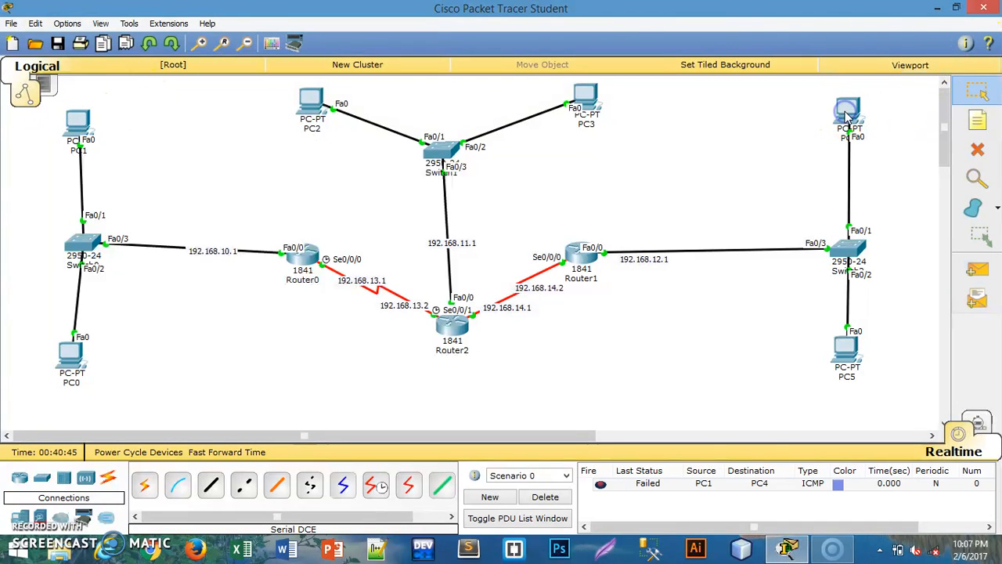
{"action": "left_click", "coordinate": [551, 503]}
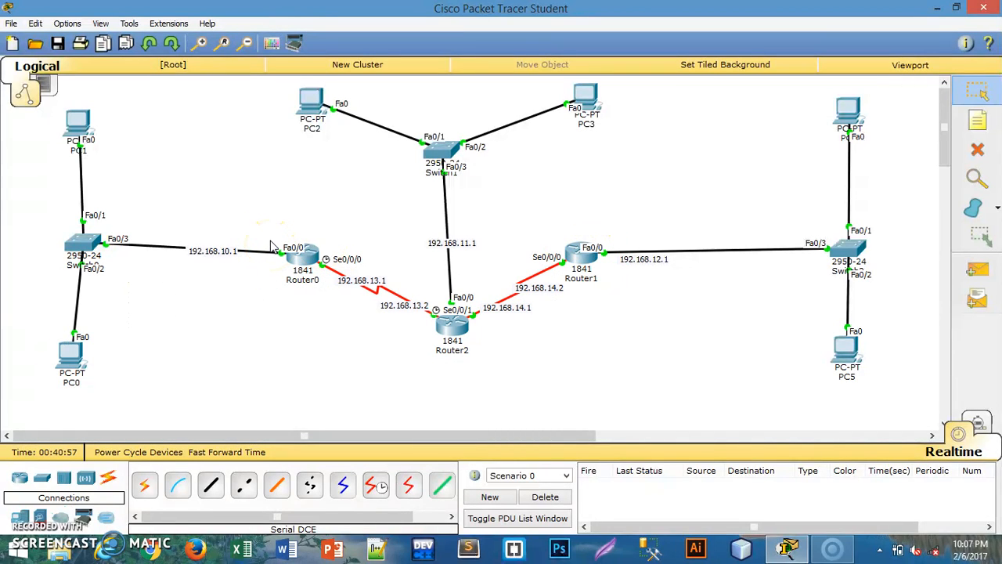
Step: Add a static route on Router0 to 192.168.12.0 255.255.255.0 via 192.168.13.2 and close the router's window
{"action": "left_click", "coordinate": [308, 246]}
{"action": "left_click", "coordinate": [453, 291]}
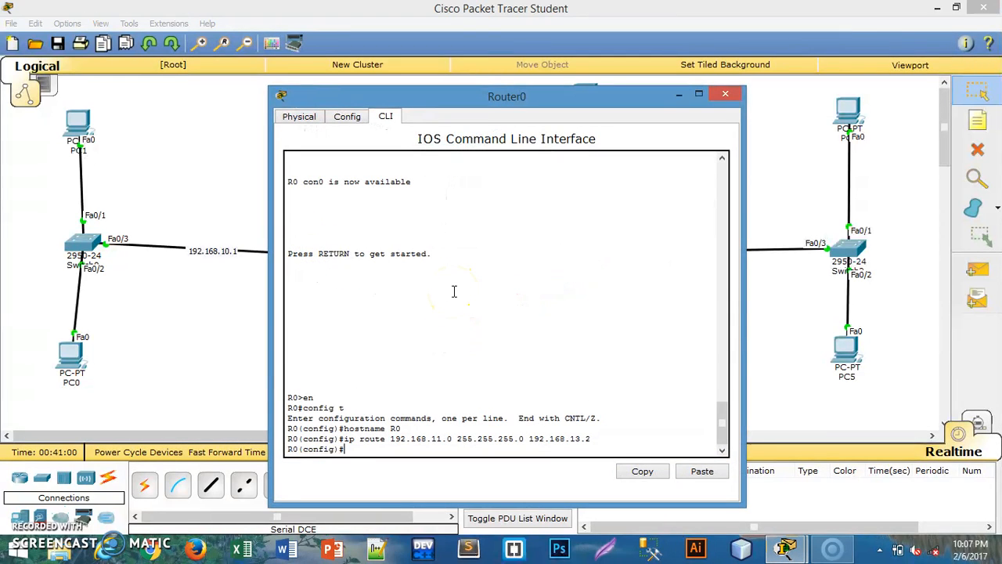
{"action": "type", "text": "ip route"}
{"action": "left_click", "coordinate": [508, 239]}
{"action": "left_click", "coordinate": [593, 106]}
{"action": "left_click_drag", "start_coordinate": [593, 106], "coordinate": [570, 372]}
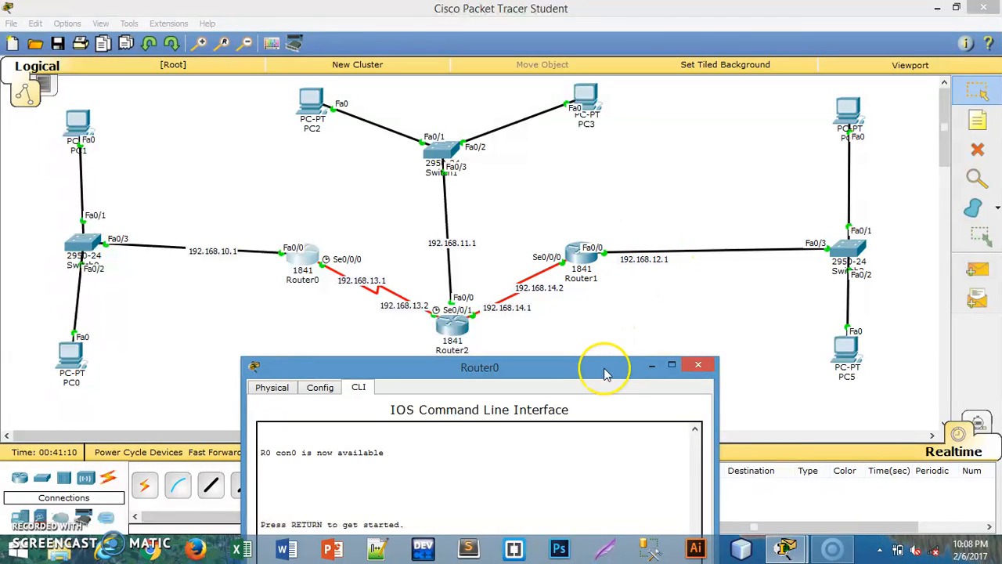
{"action": "left_click_drag", "start_coordinate": [603, 367], "coordinate": [580, 80]}
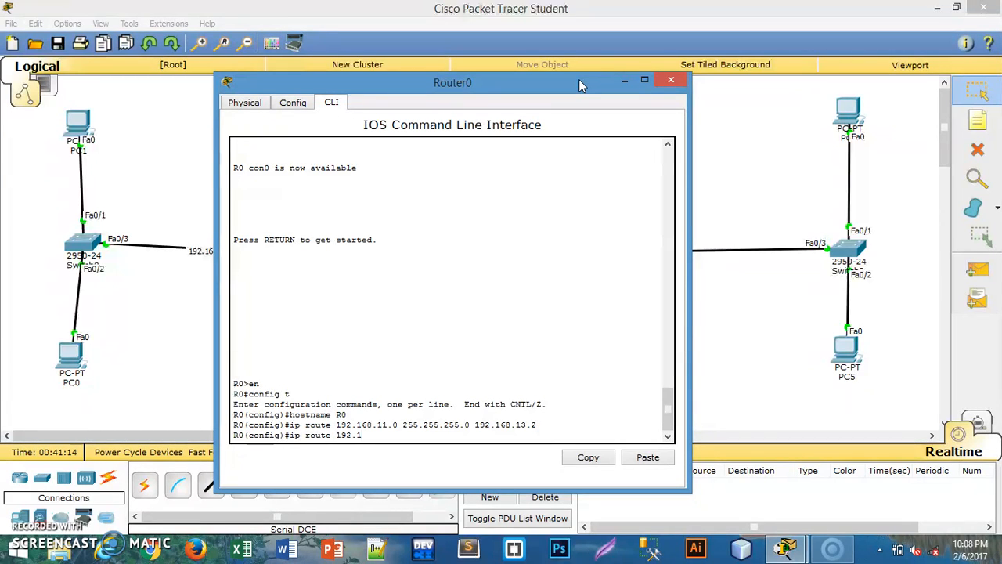
{"action": "type", "text": ".12.0 255.255.255.0"}
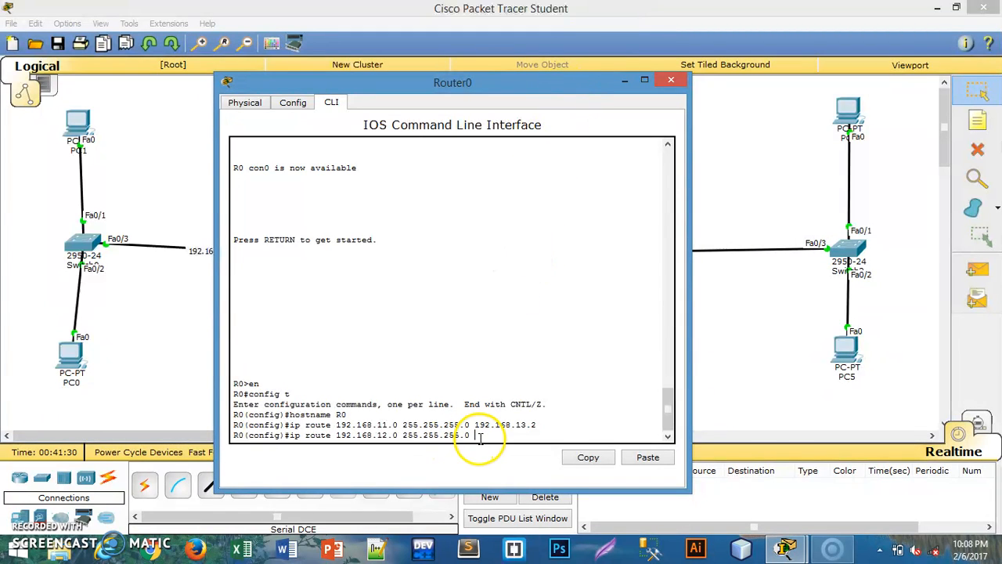
{"action": "left_click_drag", "start_coordinate": [423, 92], "coordinate": [415, 388]}
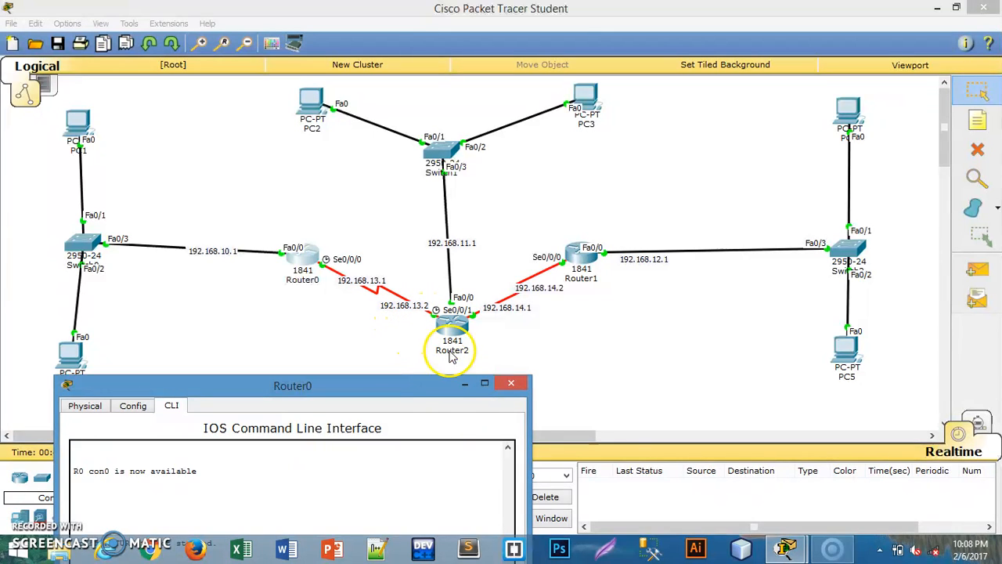
{"action": "left_click_drag", "start_coordinate": [443, 385], "coordinate": [862, 66]}
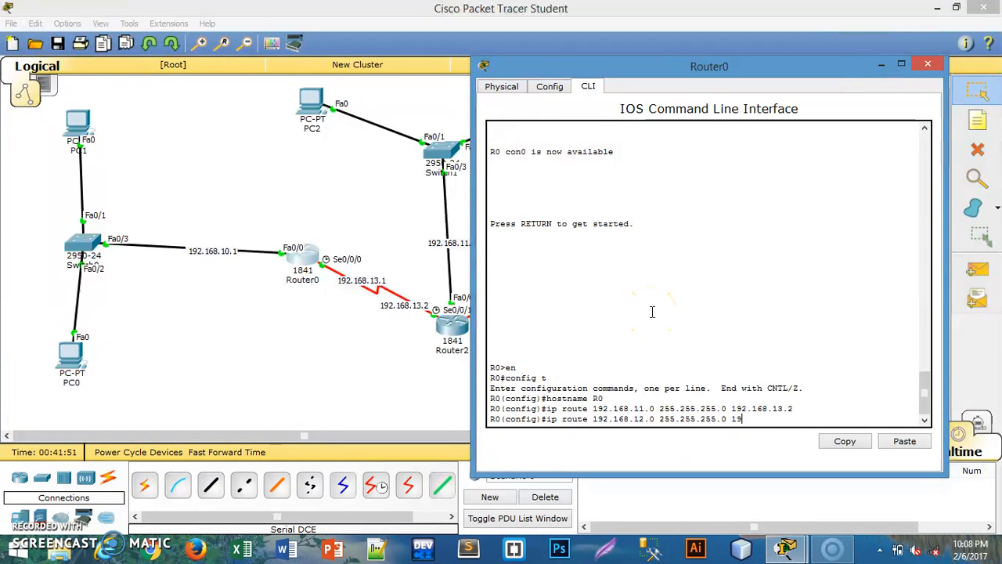
{"action": "type", "text": ".168.13.2"}
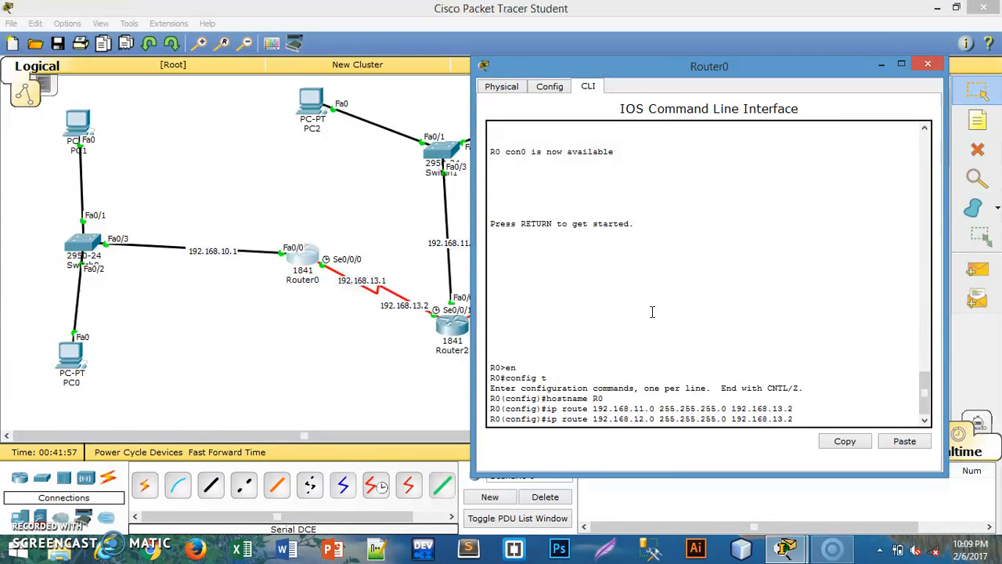
{"action": "key", "text": "Return"}
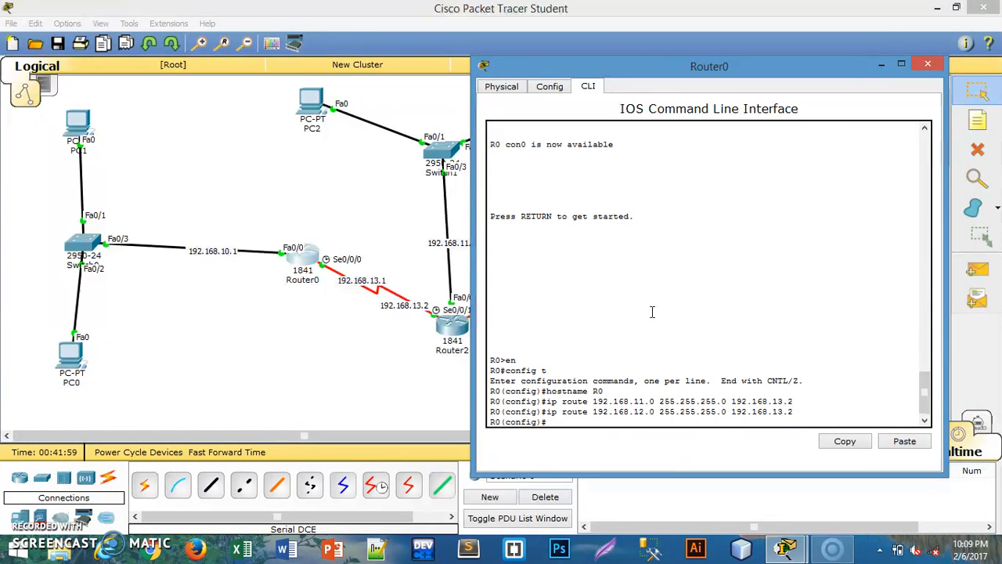
{"action": "left_click", "coordinate": [928, 63]}
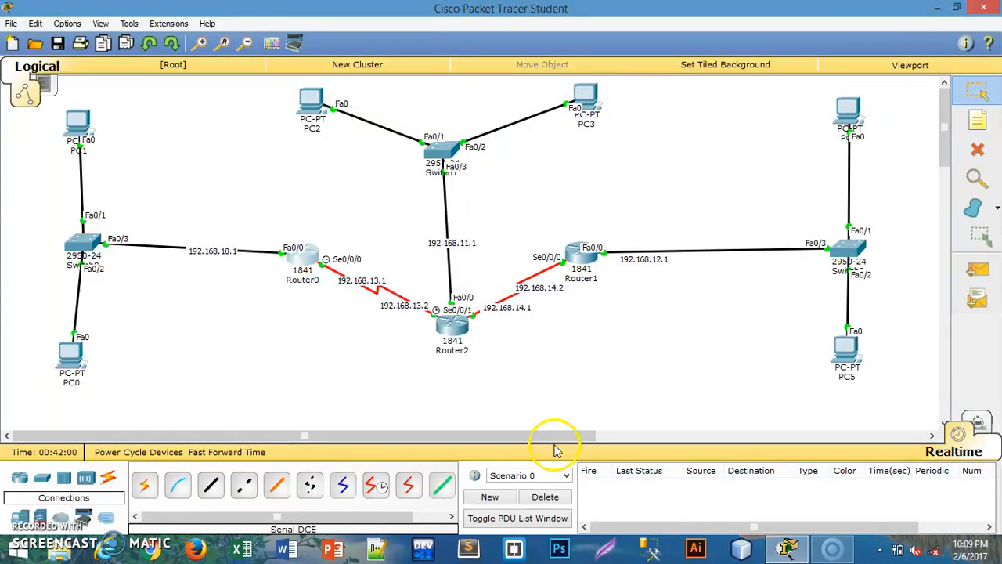
Step: Open Router1's command line, enter global configuration mode and set the hostname to R1
{"action": "left_click", "coordinate": [586, 261]}
{"action": "type", "text": "en"}
{"action": "key", "text": "Return"}
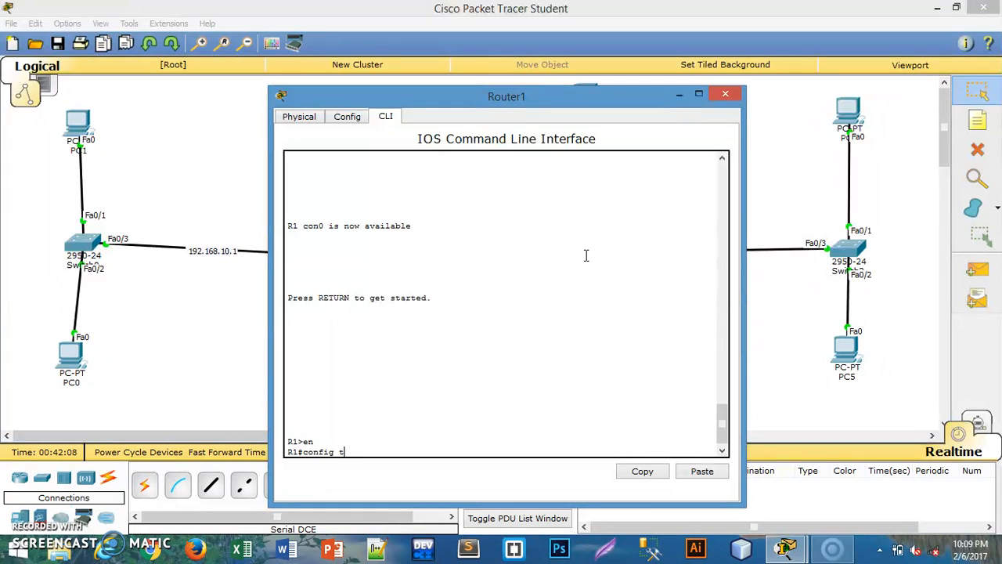
{"action": "type", "text": "config t"}
{"action": "key", "text": "Return"}
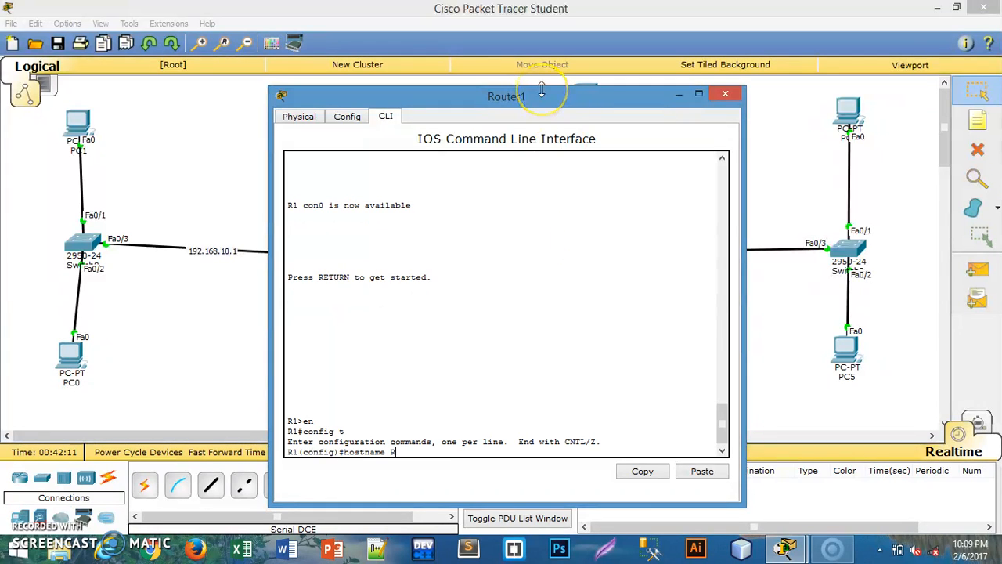
{"action": "type", "text": "hostname R1"}
{"action": "key", "text": "Return"}
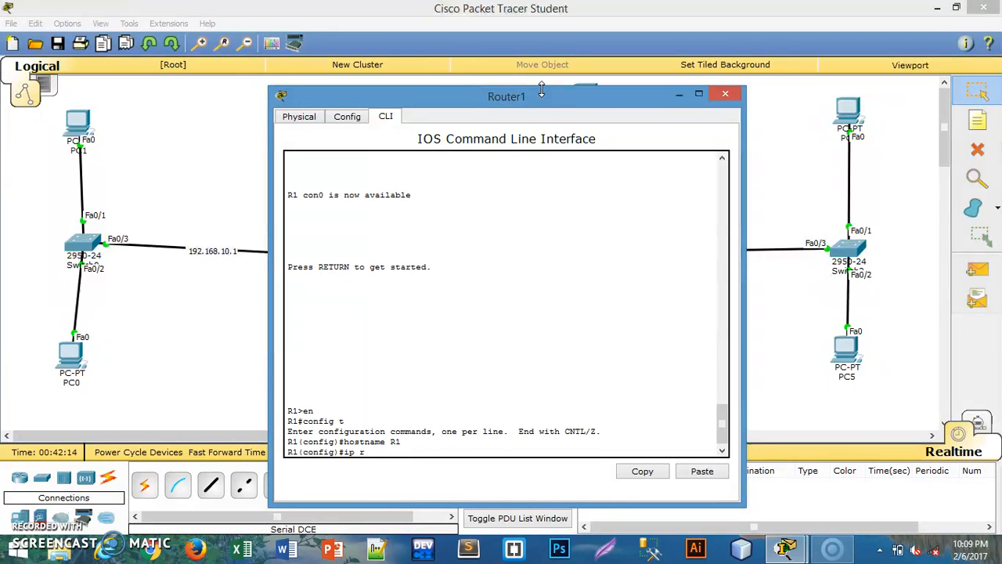
Step: Begin a static route command on Router1 with destination network 192.168.10.0 and mask 255.255.255.0
{"action": "double_click", "coordinate": [591, 97]}
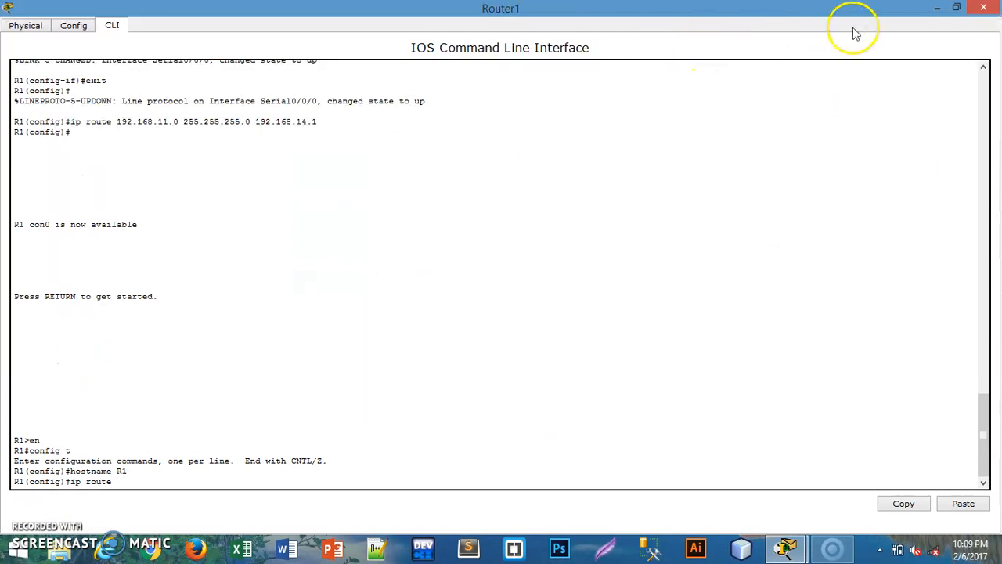
{"action": "left_click", "coordinate": [959, 14]}
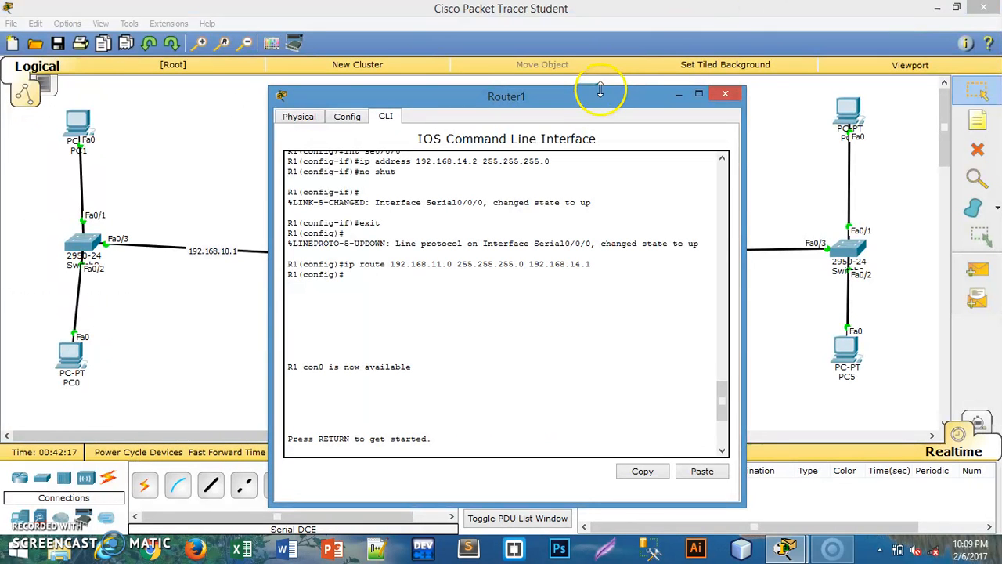
{"action": "left_click_drag", "start_coordinate": [600, 94], "coordinate": [799, 396]}
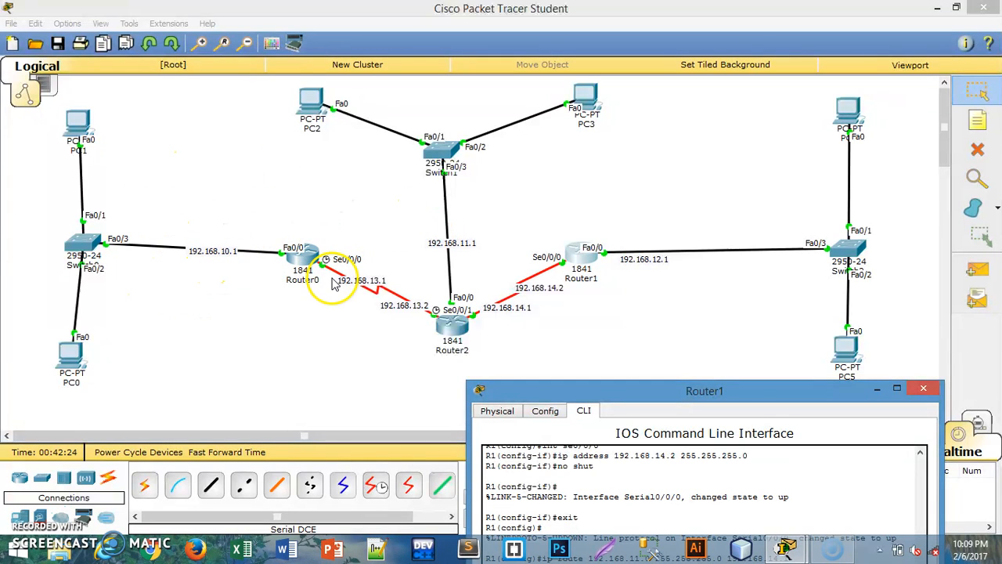
{"action": "left_click_drag", "start_coordinate": [642, 395], "coordinate": [712, 86]}
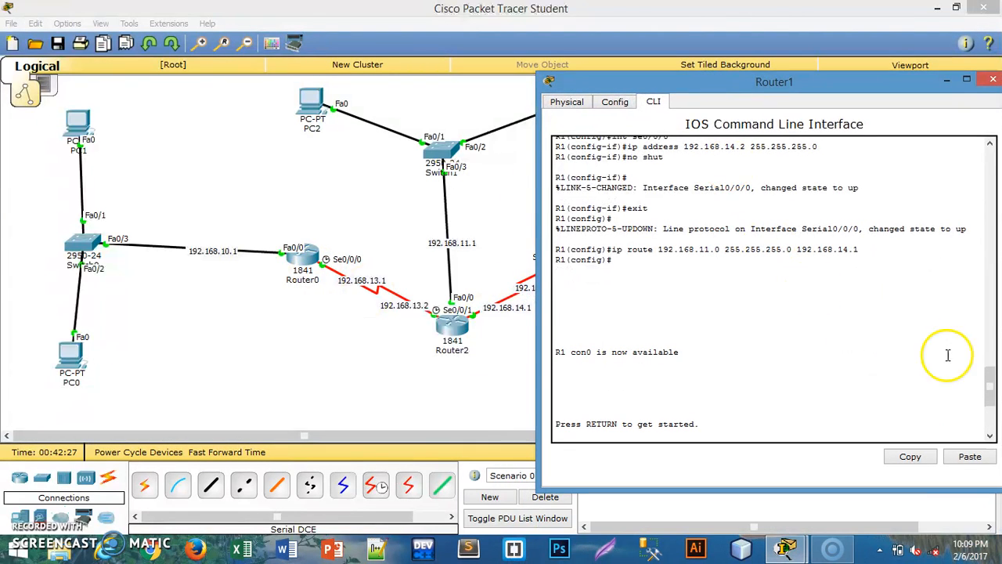
{"action": "left_click_drag", "start_coordinate": [988, 384], "coordinate": [988, 431]}
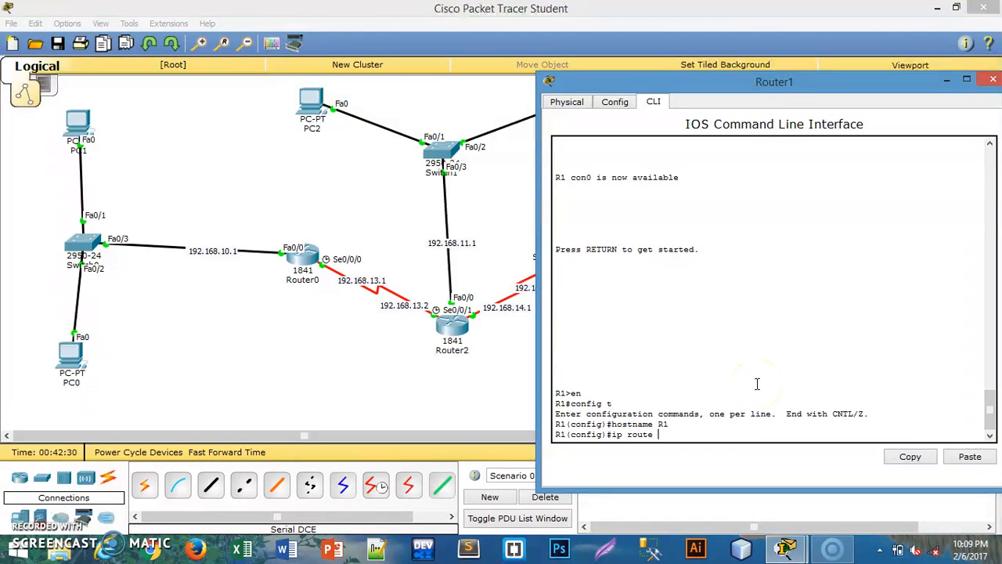
{"action": "type", "text": "92.168.10.0 255.255.255."}
{"action": "type", "text": "0.0 255.255.255.0"}
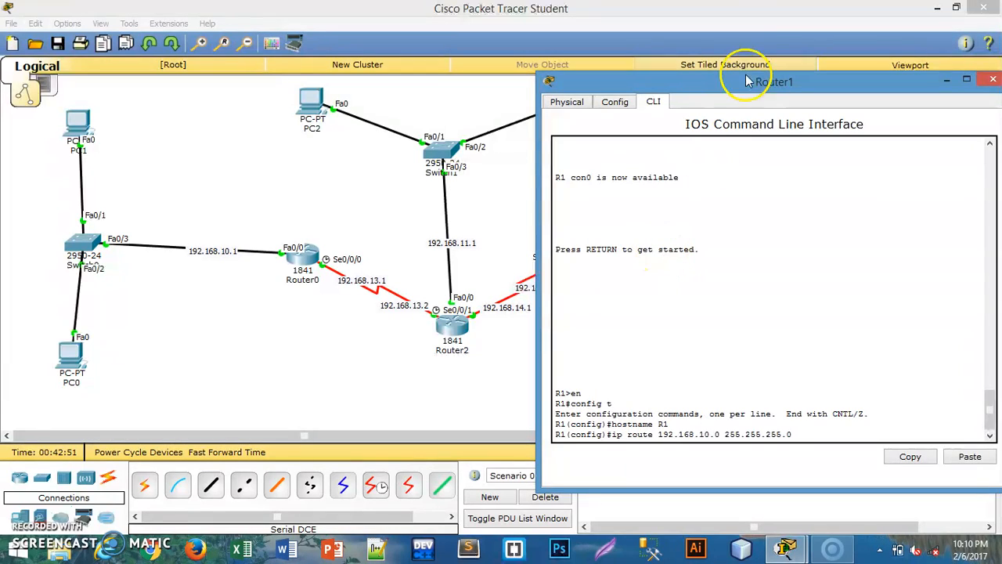
Step: Examine the topology labels and Router1's earlier commands for the next-hop address, and return to the unfinished route command
{"action": "left_click_drag", "start_coordinate": [723, 86], "coordinate": [740, 26]}
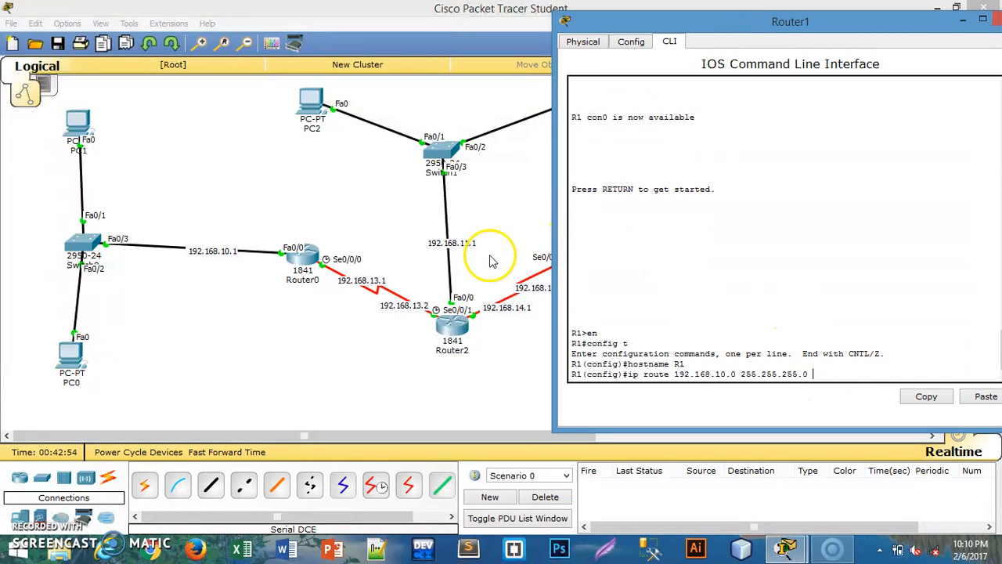
{"action": "left_click_drag", "start_coordinate": [713, 21], "coordinate": [635, 423]}
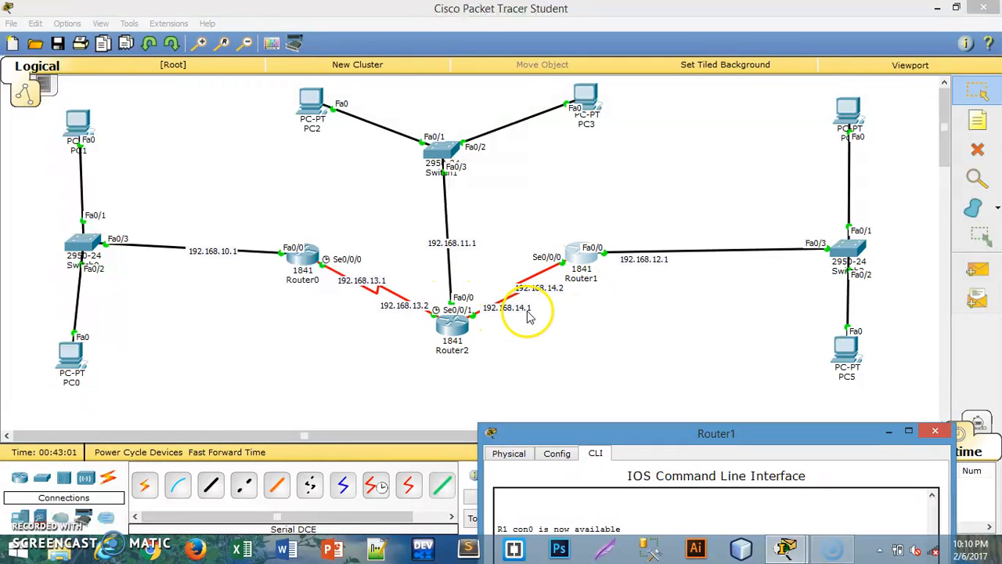
{"action": "double_click", "coordinate": [571, 434]}
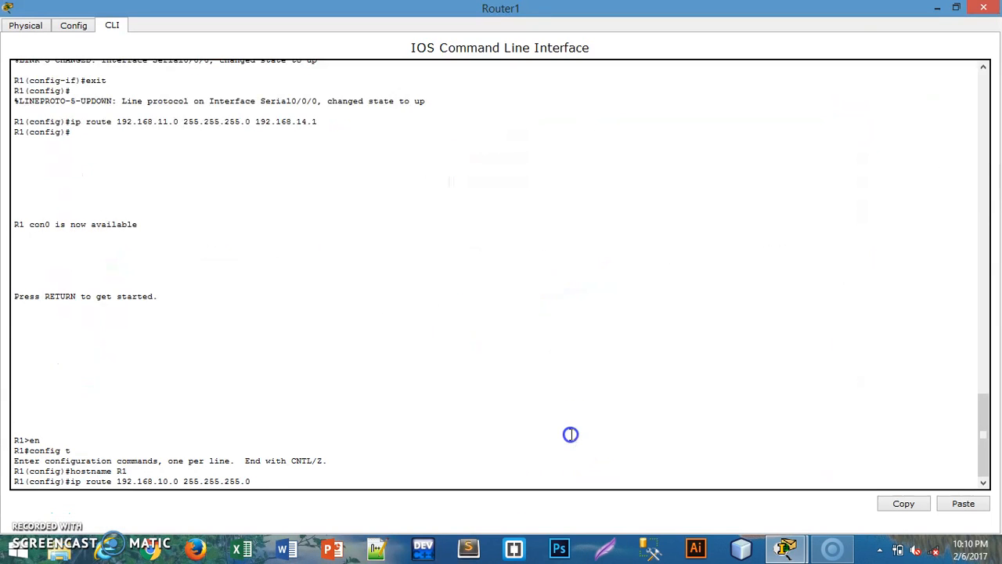
{"action": "left_click_drag", "start_coordinate": [570, 434], "coordinate": [127, 66]}
{"action": "left_click", "coordinate": [957, 9]}
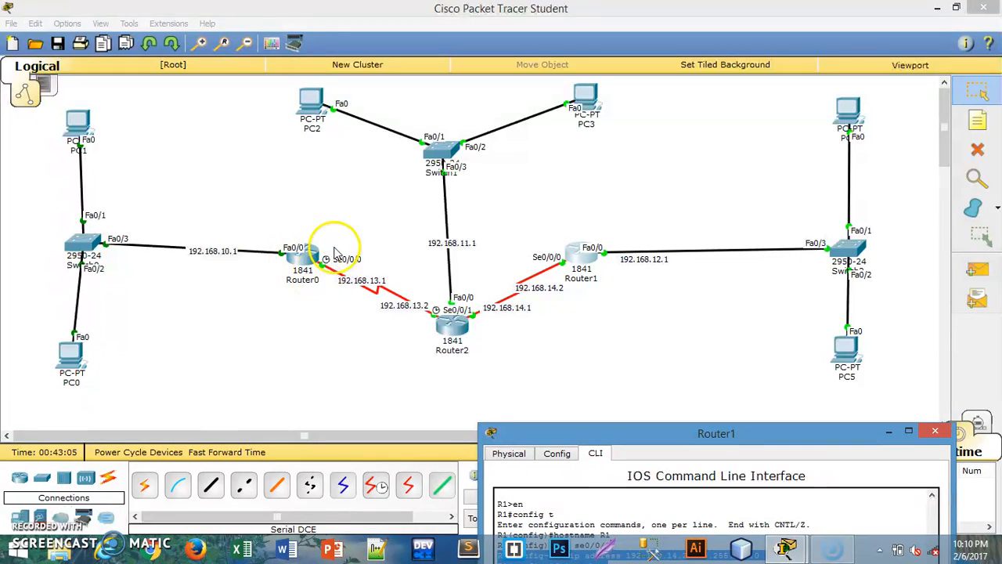
{"action": "left_click_drag", "start_coordinate": [538, 430], "coordinate": [606, 65]}
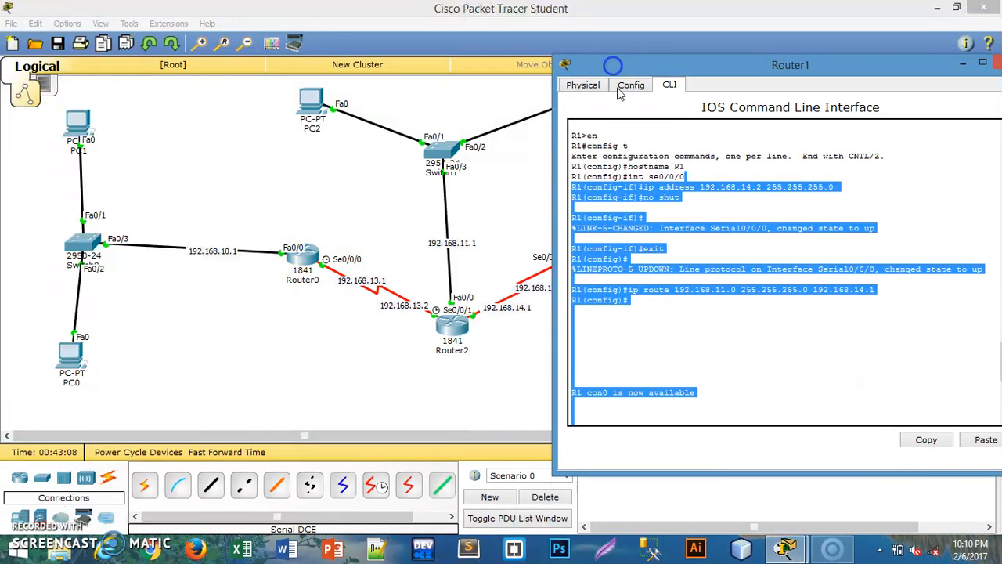
{"action": "left_click", "coordinate": [611, 418]}
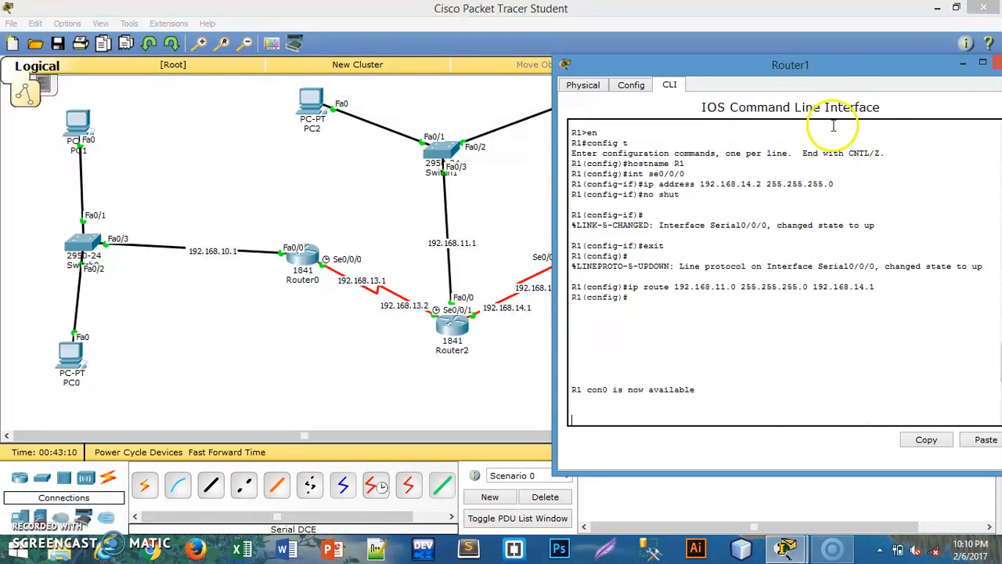
{"action": "left_click_drag", "start_coordinate": [831, 72], "coordinate": [832, 78]}
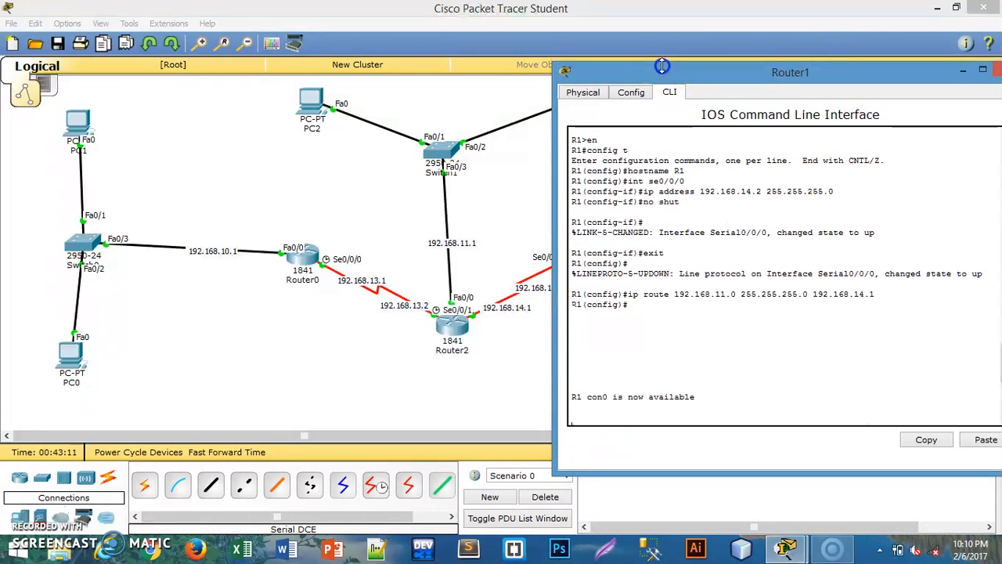
{"action": "left_click_drag", "start_coordinate": [667, 74], "coordinate": [519, 67]}
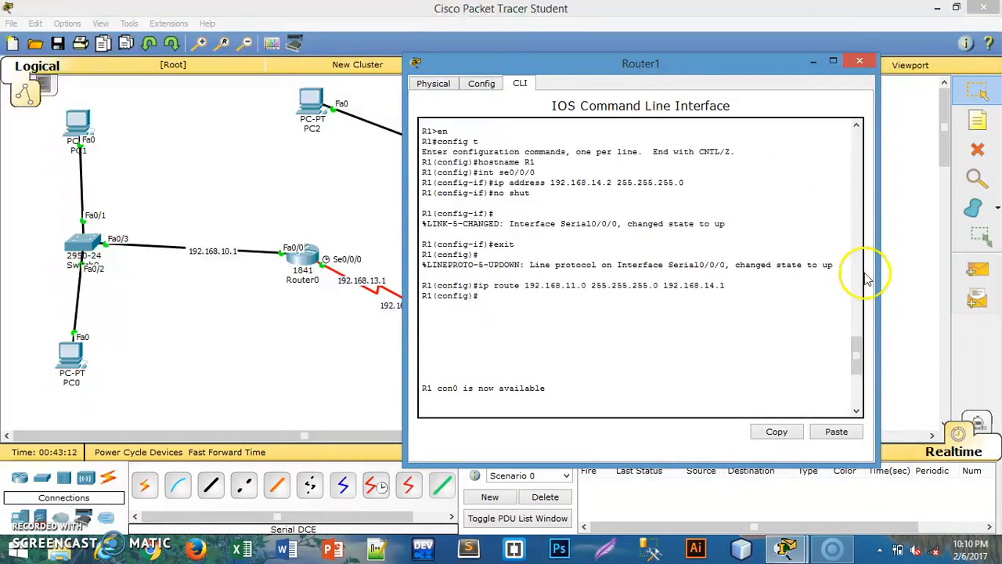
{"action": "left_click_drag", "start_coordinate": [855, 352], "coordinate": [852, 398]}
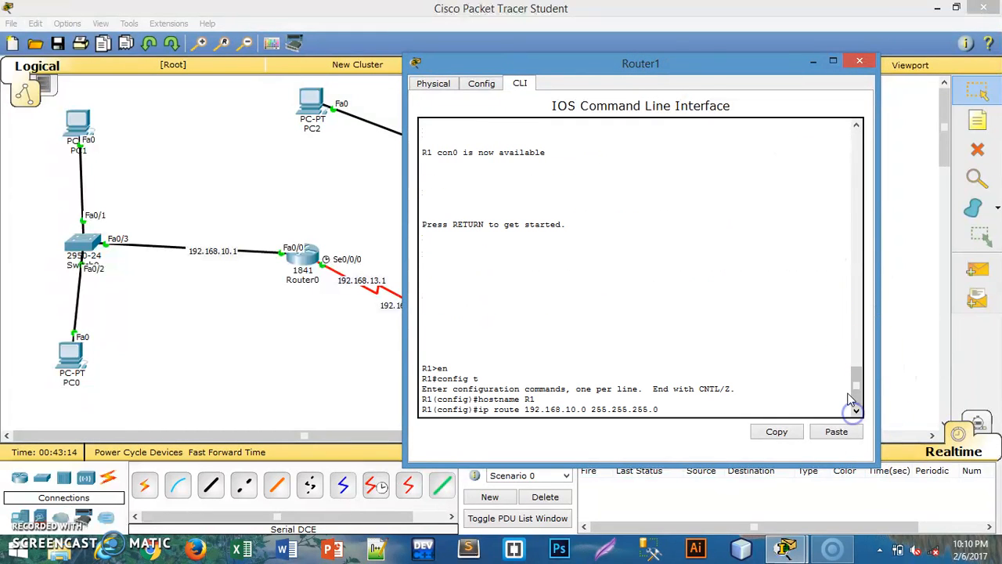
Step: Complete Router1's static route with next hop 192.168.14.1, submit it and close the router's window
{"action": "left_click_drag", "start_coordinate": [693, 68], "coordinate": [815, 41]}
{"action": "left_click", "coordinate": [808, 384]}
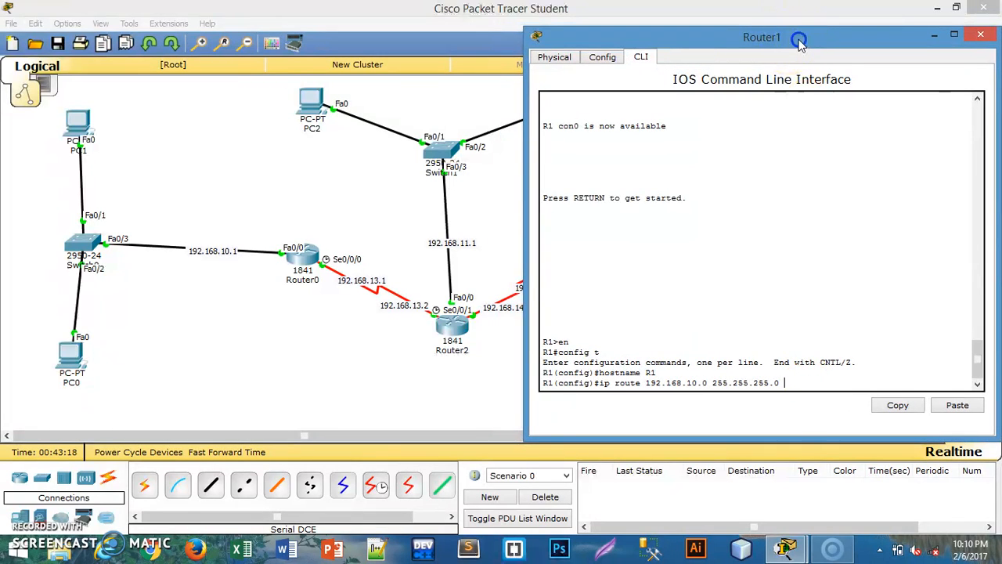
{"action": "left_click_drag", "start_coordinate": [798, 40], "coordinate": [834, 42]}
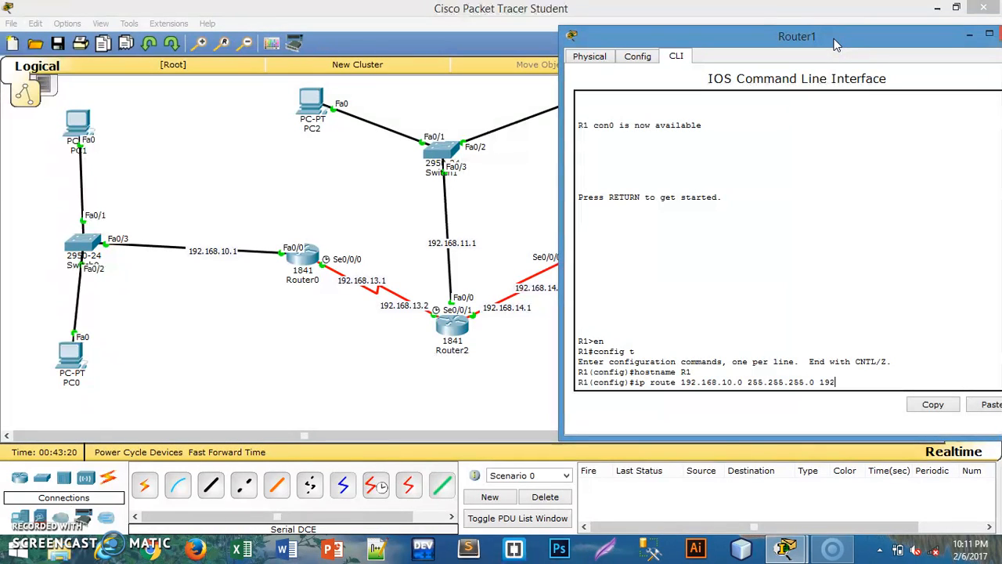
{"action": "type", "text": "8"}
{"action": "type", "text": ".168.14.1"}
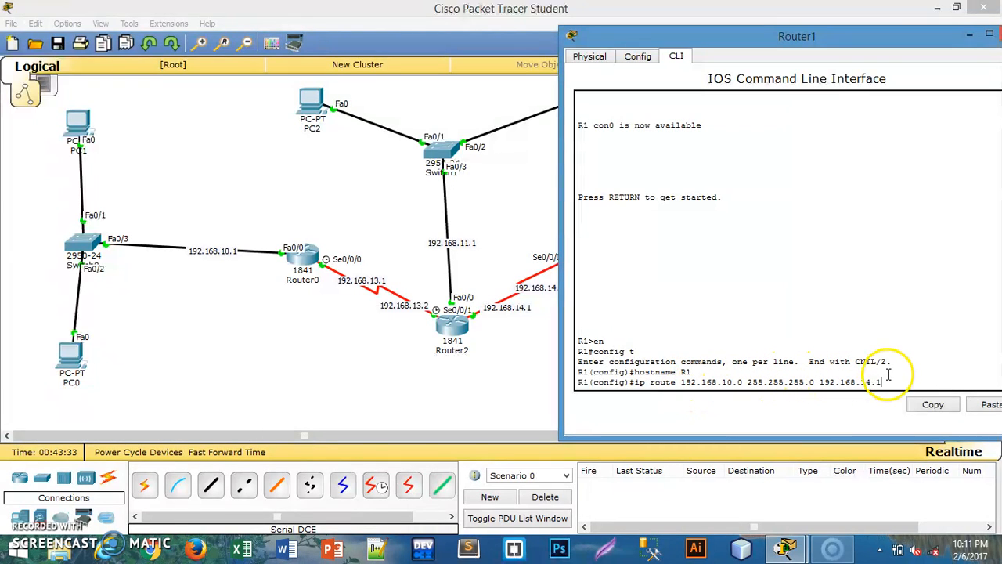
{"action": "key", "text": "Return"}
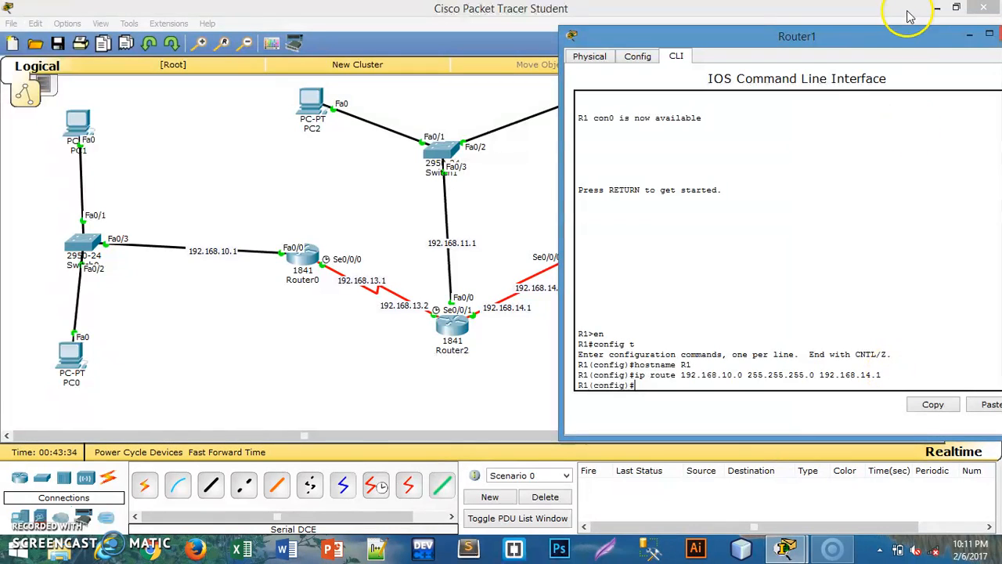
{"action": "left_click_drag", "start_coordinate": [906, 35], "coordinate": [611, 119]}
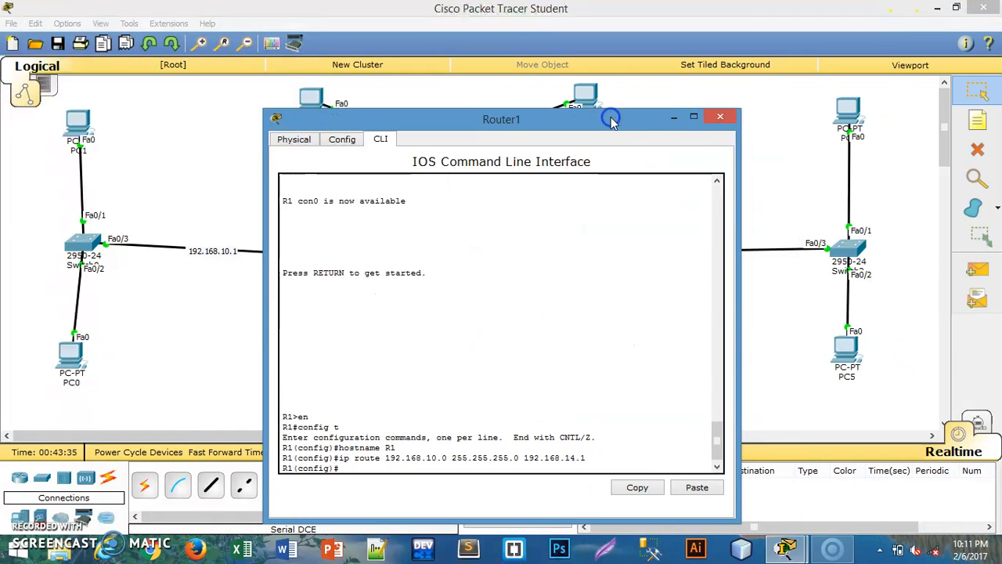
{"action": "left_click", "coordinate": [720, 117]}
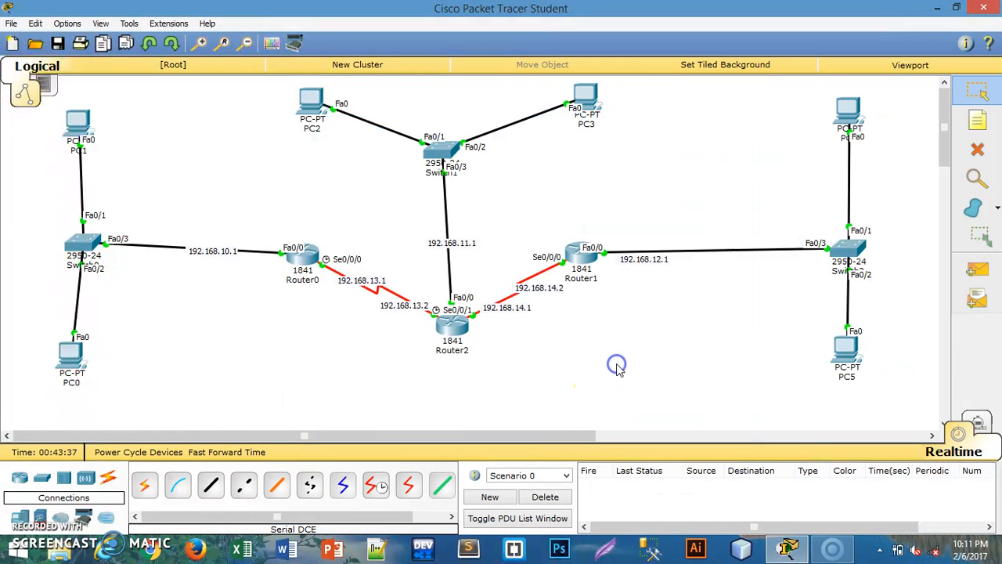
Step: Test connectivity by sending a simple PDU from PC4 to PC1
{"action": "left_click", "coordinate": [987, 275]}
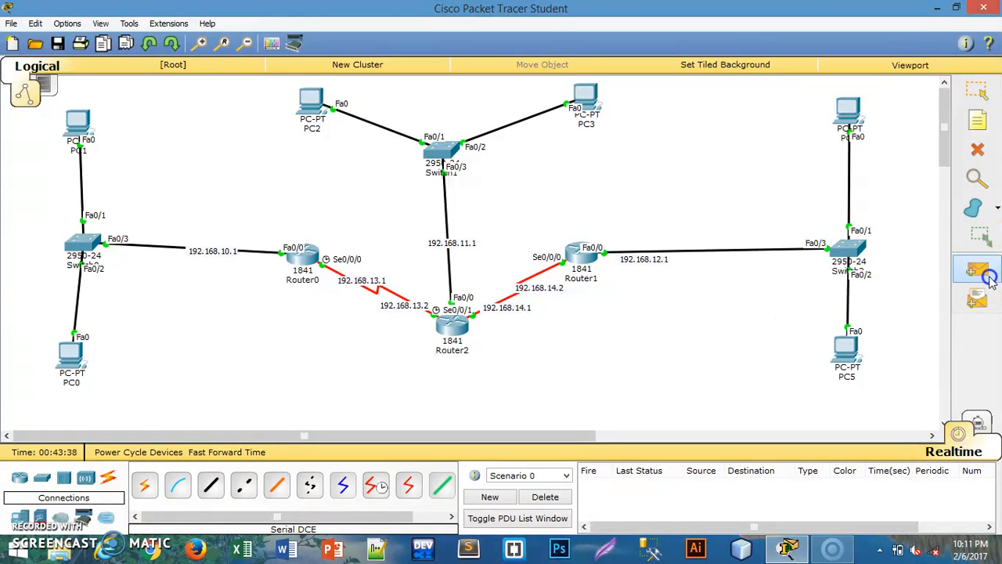
{"action": "left_click", "coordinate": [846, 101]}
{"action": "left_click", "coordinate": [77, 123]}
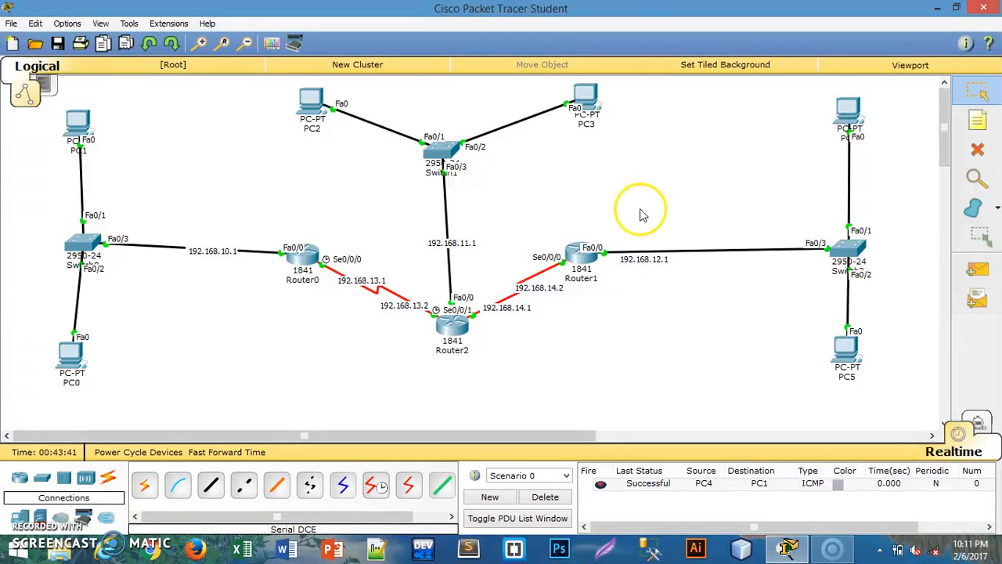
Step: Test connectivity by sending a simple PDU from PC5 to PC0, and delete the scenario's PDU results
{"action": "left_click", "coordinate": [977, 269]}
{"action": "left_click", "coordinate": [852, 351]}
{"action": "left_click", "coordinate": [61, 352]}
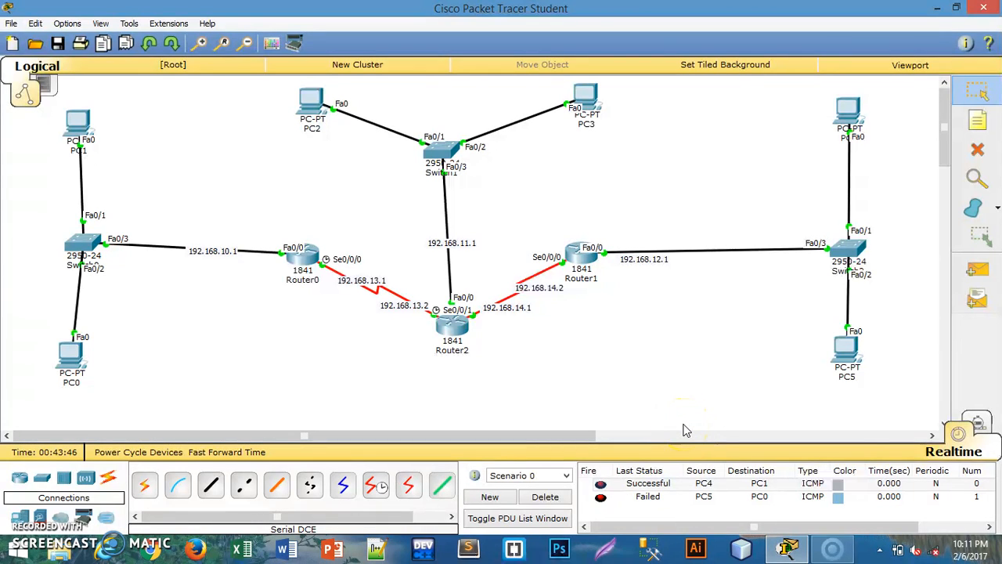
{"action": "left_click", "coordinate": [545, 497]}
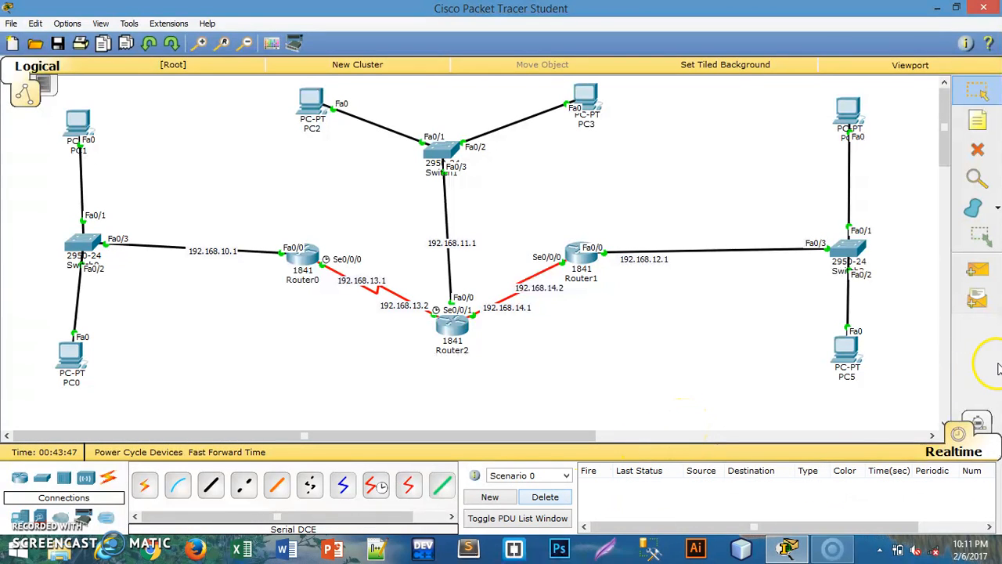
Step: Repeat the simple PDU test from PC5 to PC0 and clear the PDU list again
{"action": "left_click", "coordinate": [977, 270]}
{"action": "left_click", "coordinate": [850, 345]}
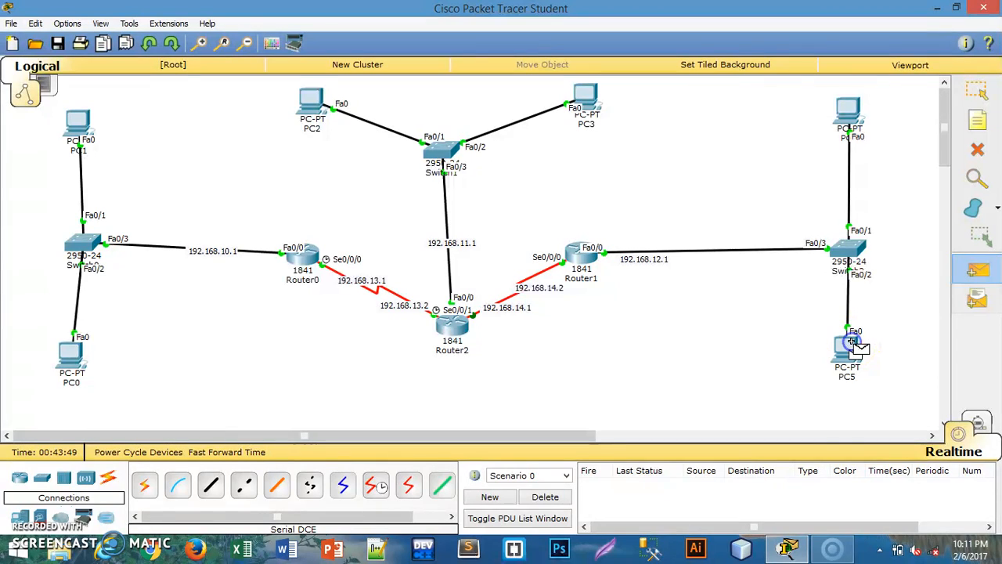
{"action": "left_click", "coordinate": [68, 354]}
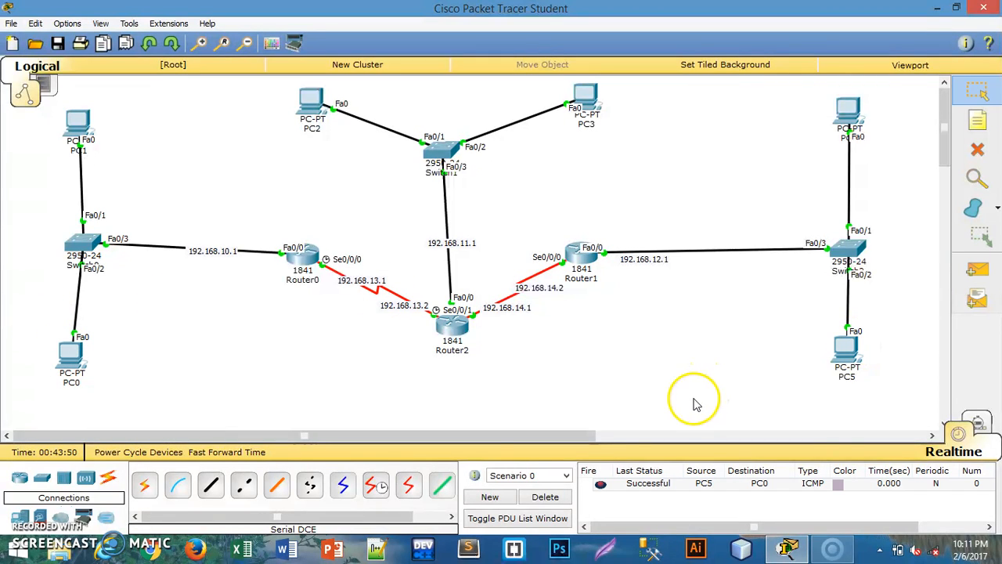
{"action": "left_click", "coordinate": [545, 496]}
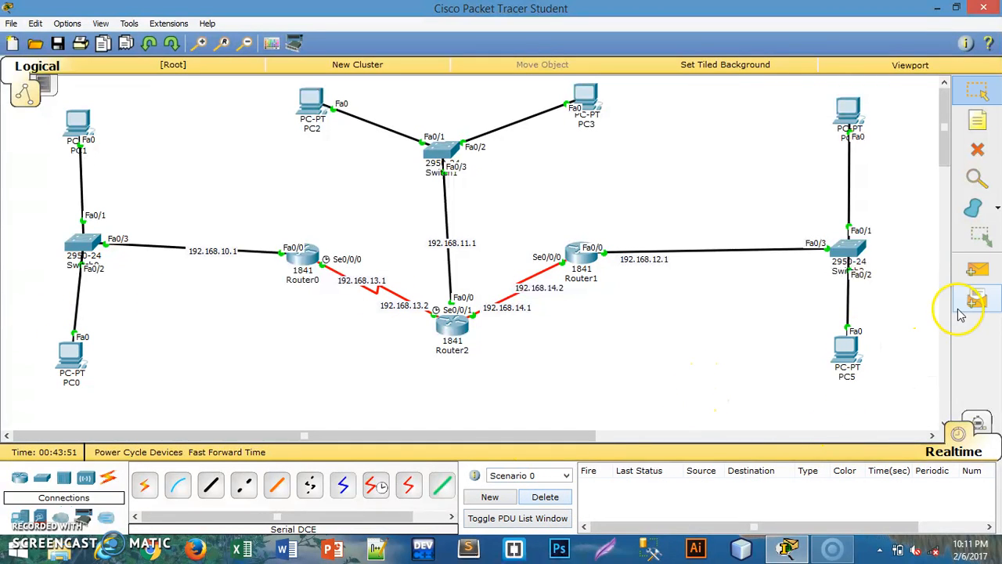
Step: Send a simple PDU from PC3 to PC5 to test connectivity, and clear the PDU list
{"action": "left_click", "coordinate": [977, 270]}
{"action": "left_click", "coordinate": [590, 86]}
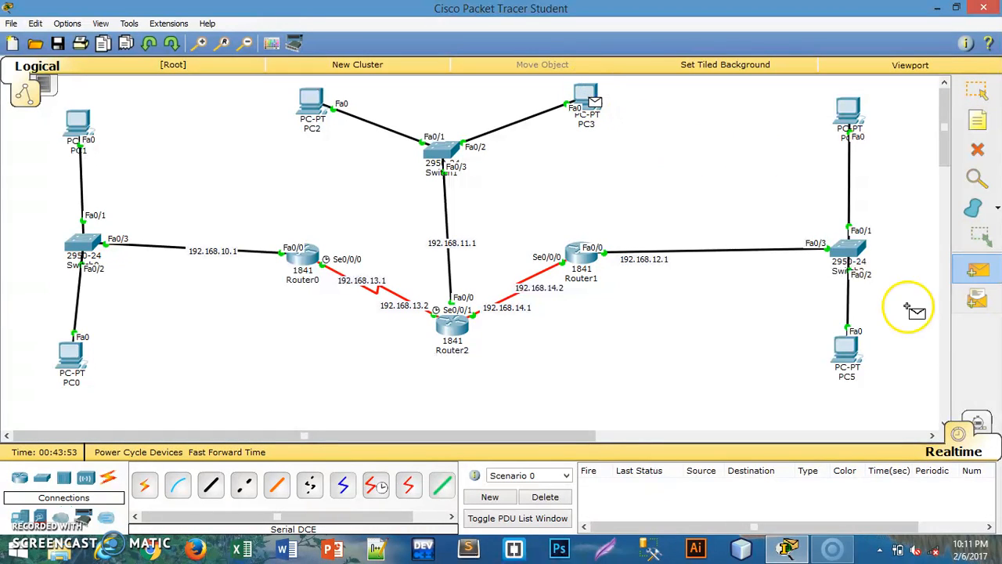
{"action": "left_click", "coordinate": [834, 359]}
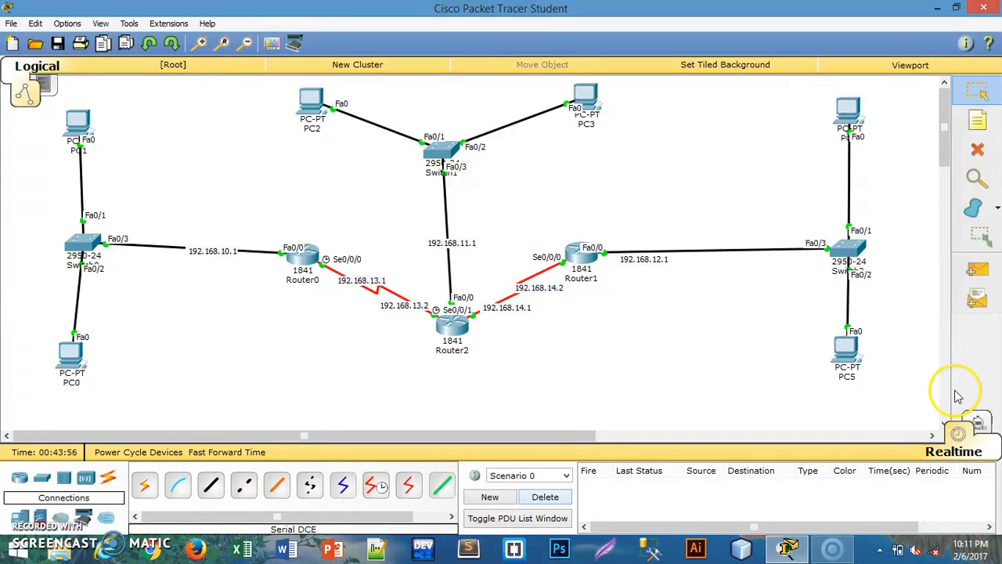
Step: Test connectivity by sending a simple PDU from PC1 to PC5, and delete the scenario's PDU results
{"action": "left_click", "coordinate": [977, 271]}
{"action": "left_click", "coordinate": [78, 118]}
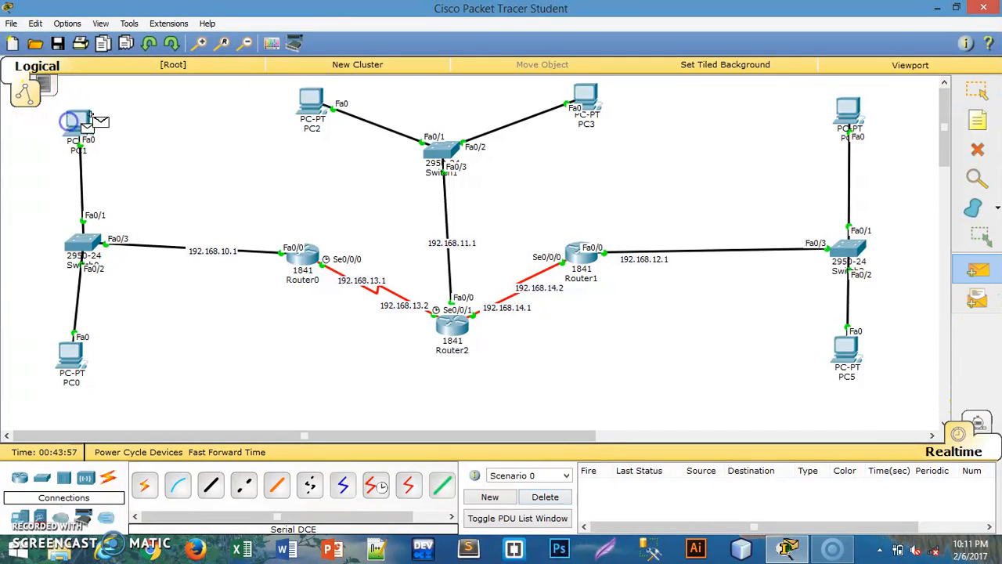
{"action": "left_click", "coordinate": [840, 345]}
{"action": "left_click", "coordinate": [542, 499]}
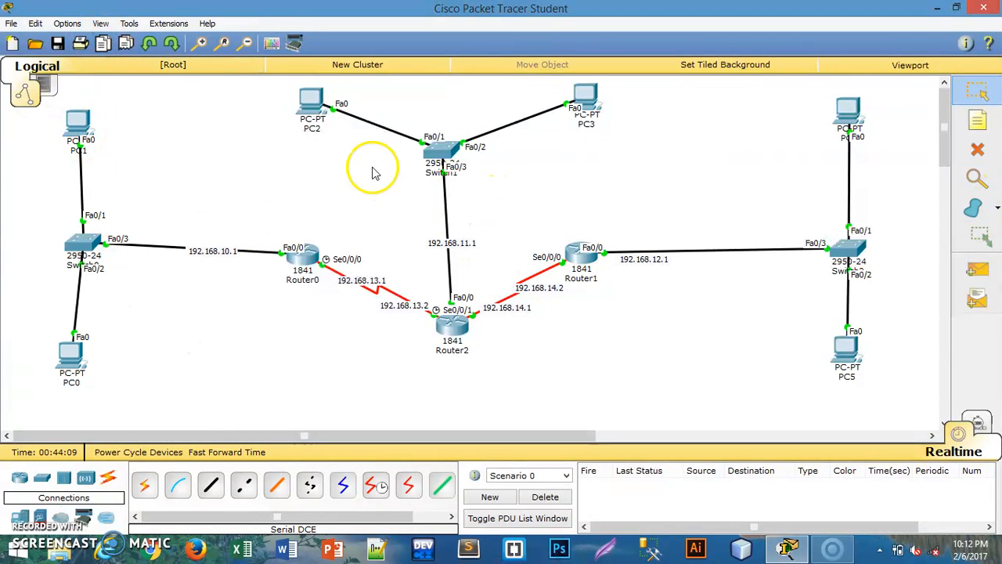
{"action": "left_click", "coordinate": [443, 152]}
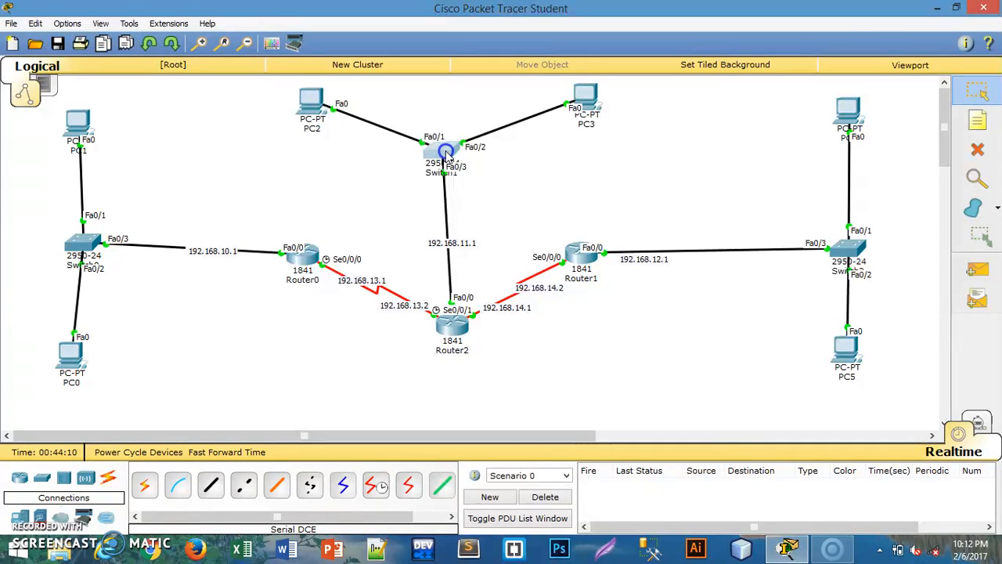
{"action": "left_click", "coordinate": [735, 95]}
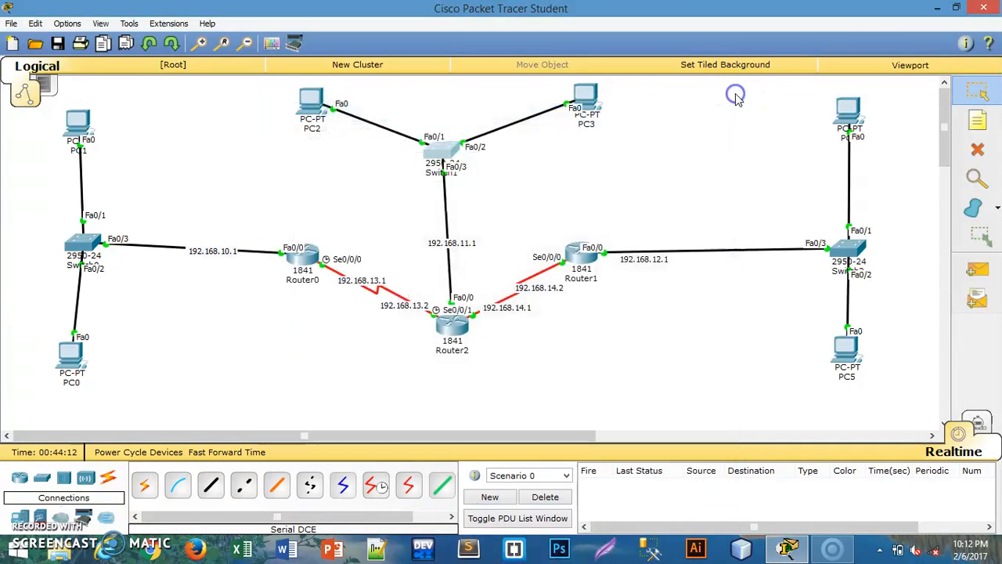
{"action": "left_click", "coordinate": [624, 184]}
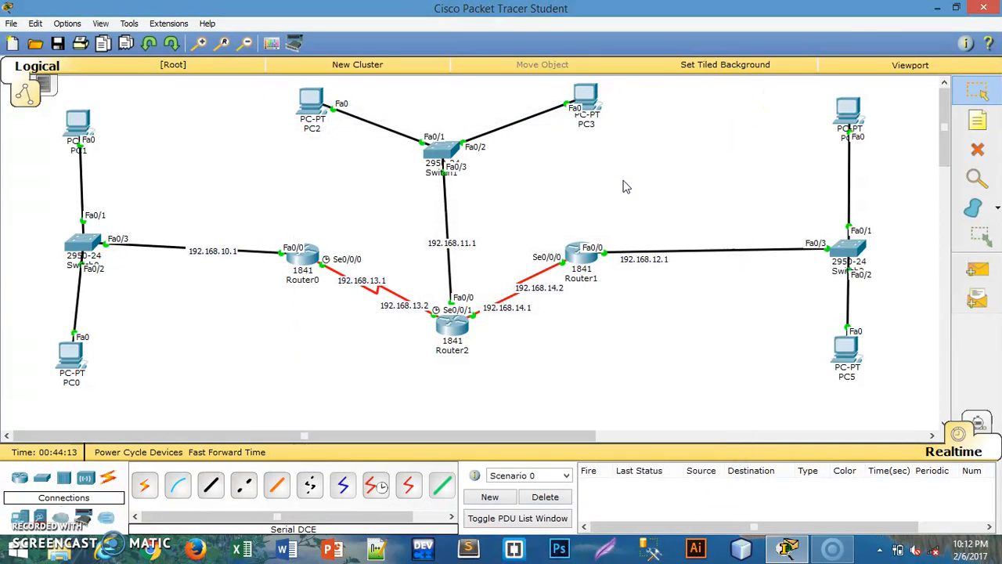